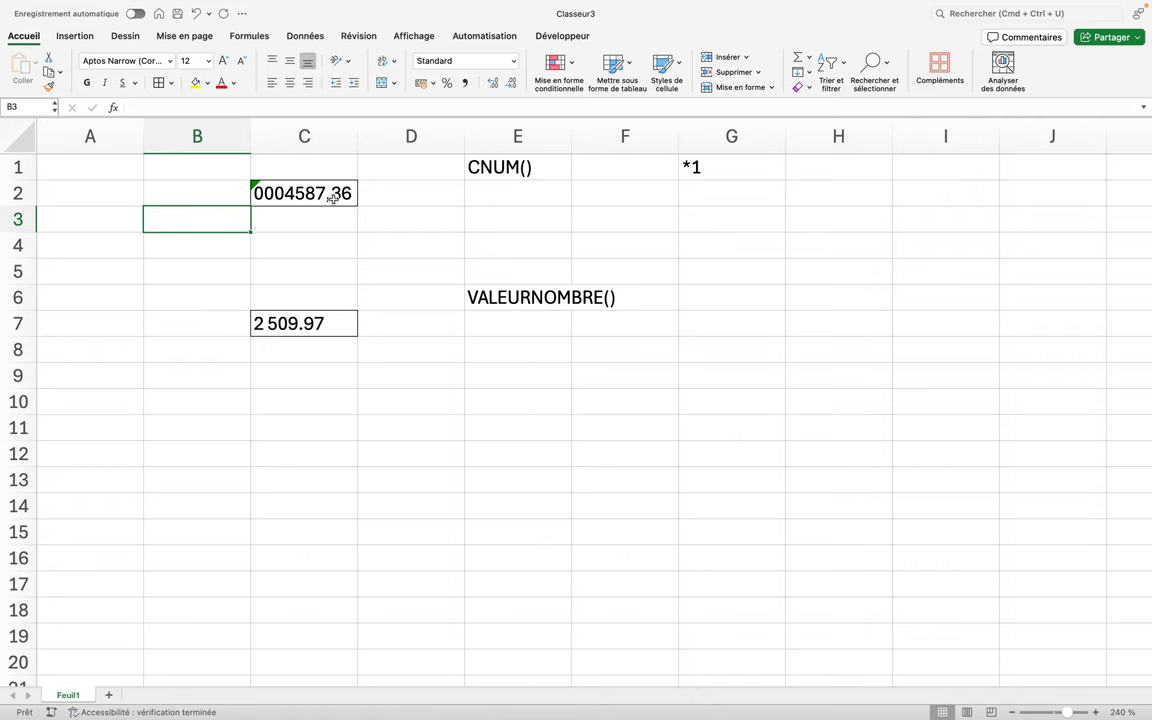
- Enter =CNUM(C2) in E2 to turn 0004587,36 into 4587,36, and widen column C to 13,00
left_click(294, 184)
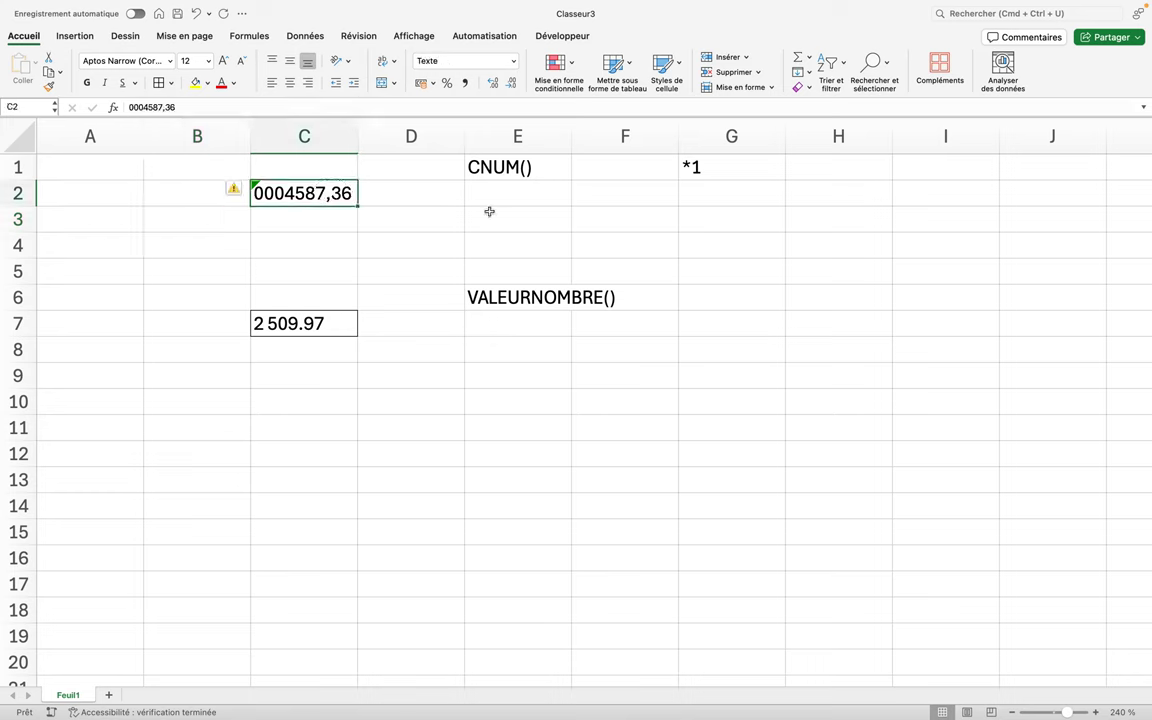
left_click(521, 189)
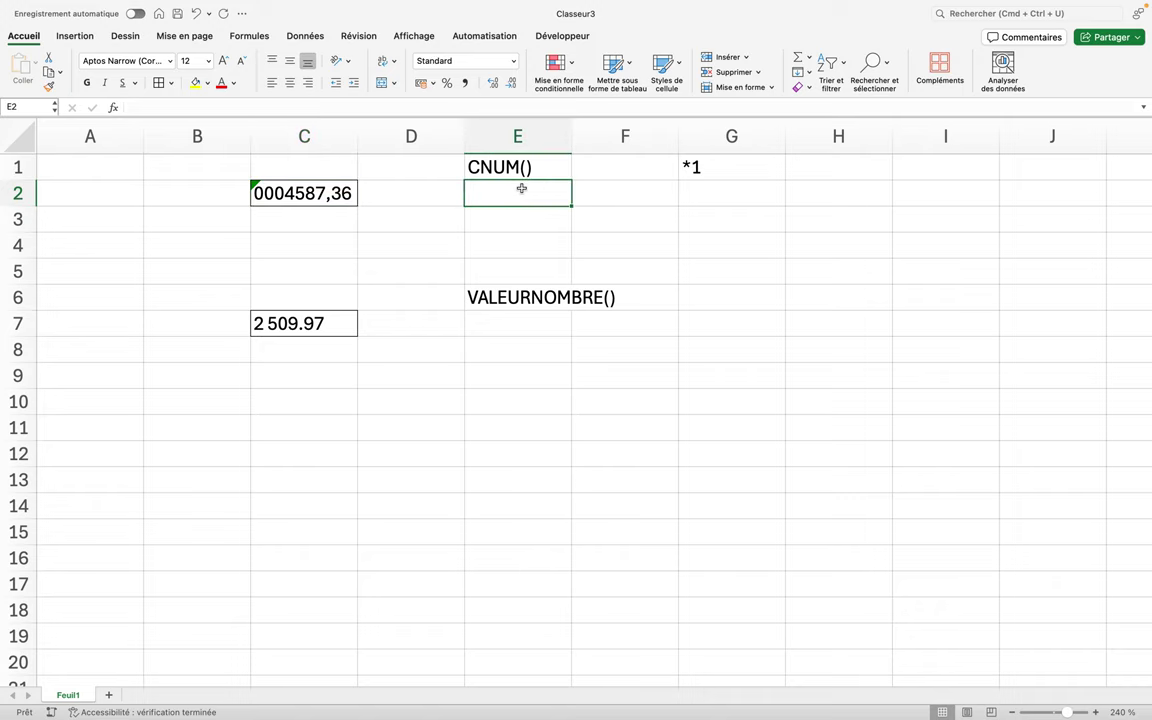
type("=cnum")
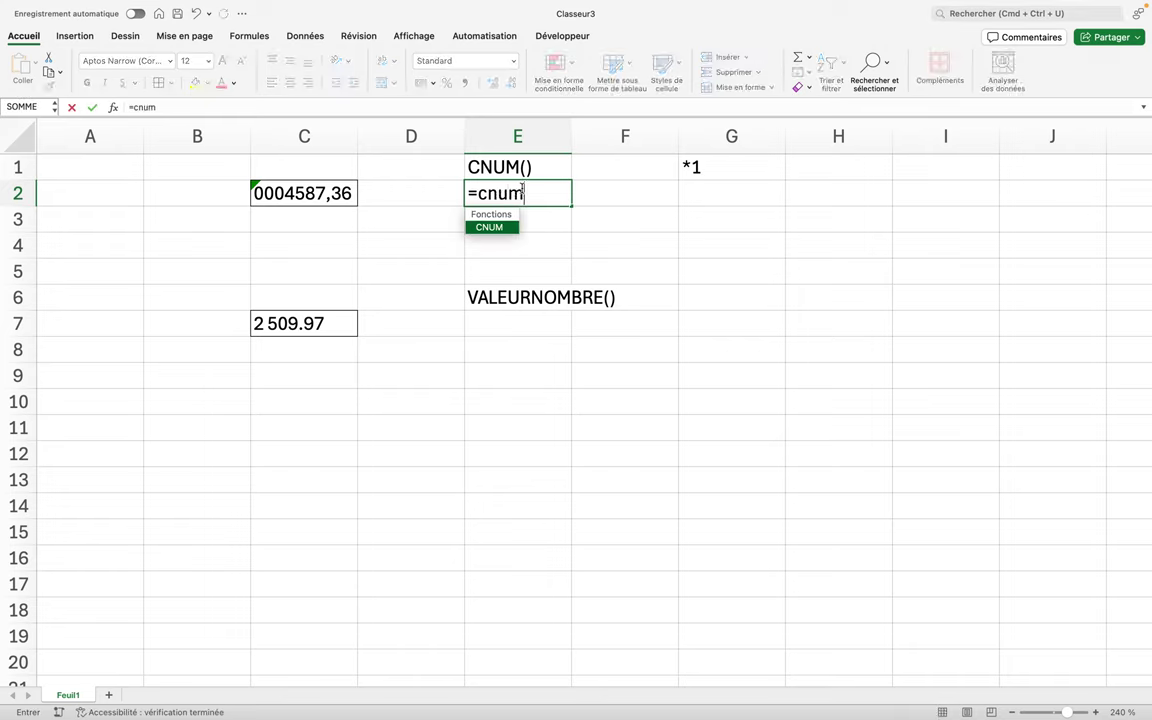
type("(")
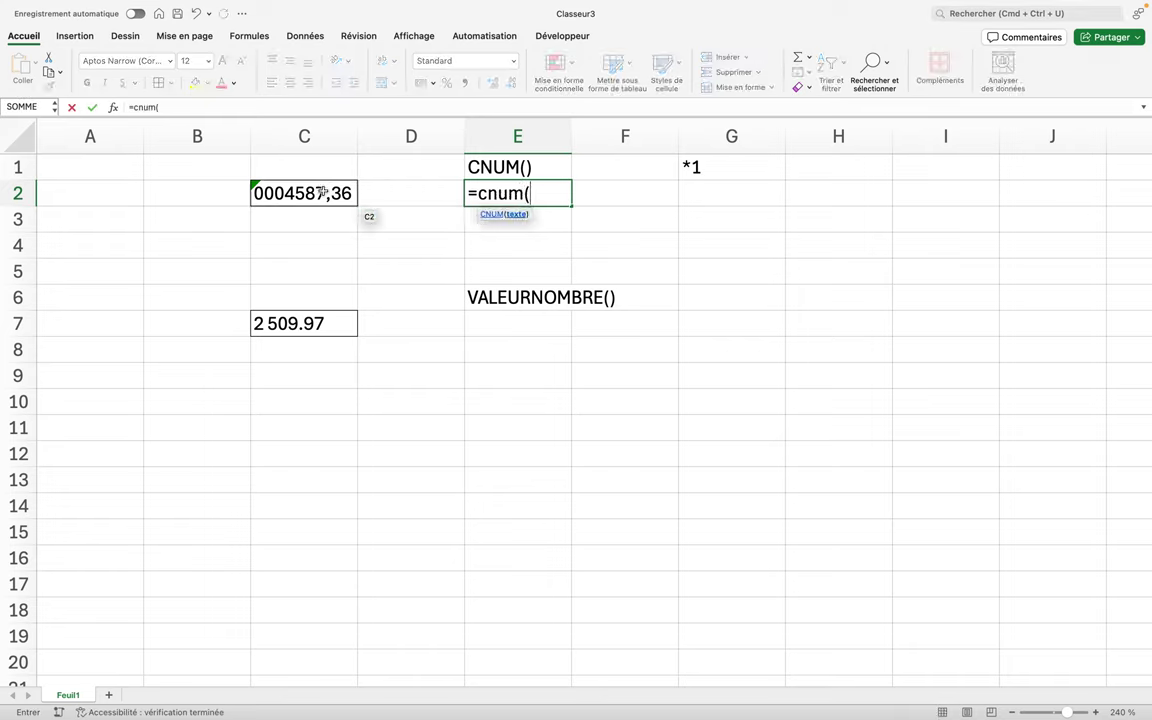
left_click(321, 194)
type(")")
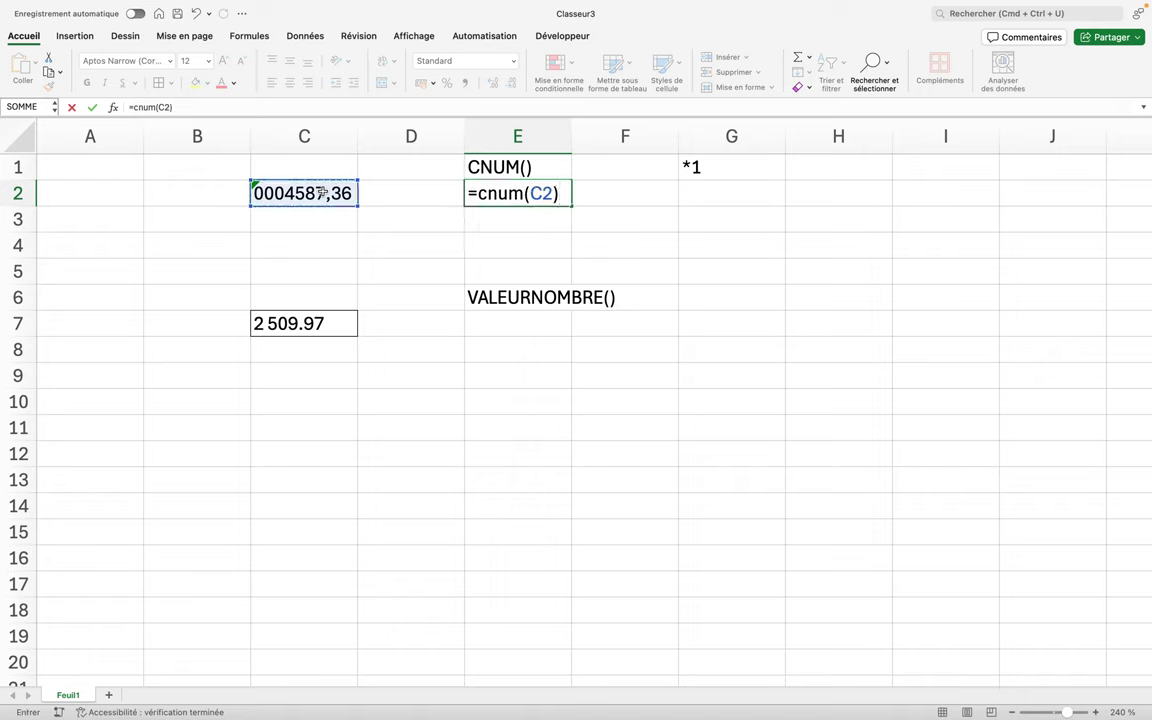
key("Return")
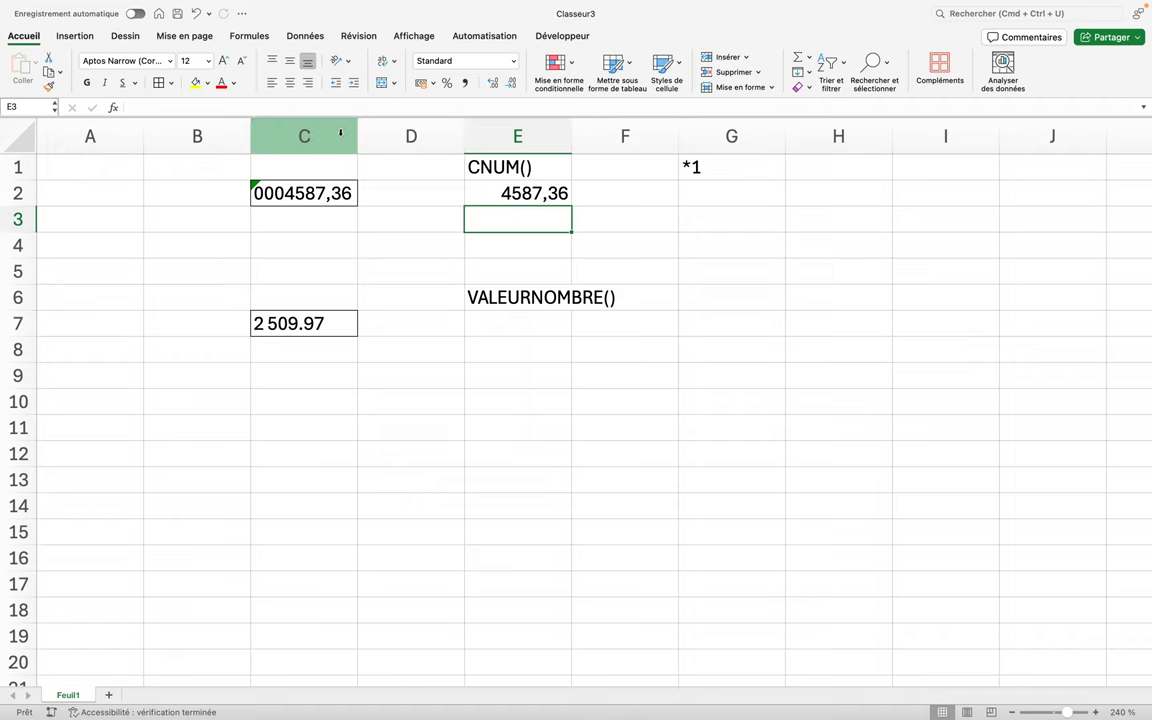
left_click_drag(357, 132, 386, 130)
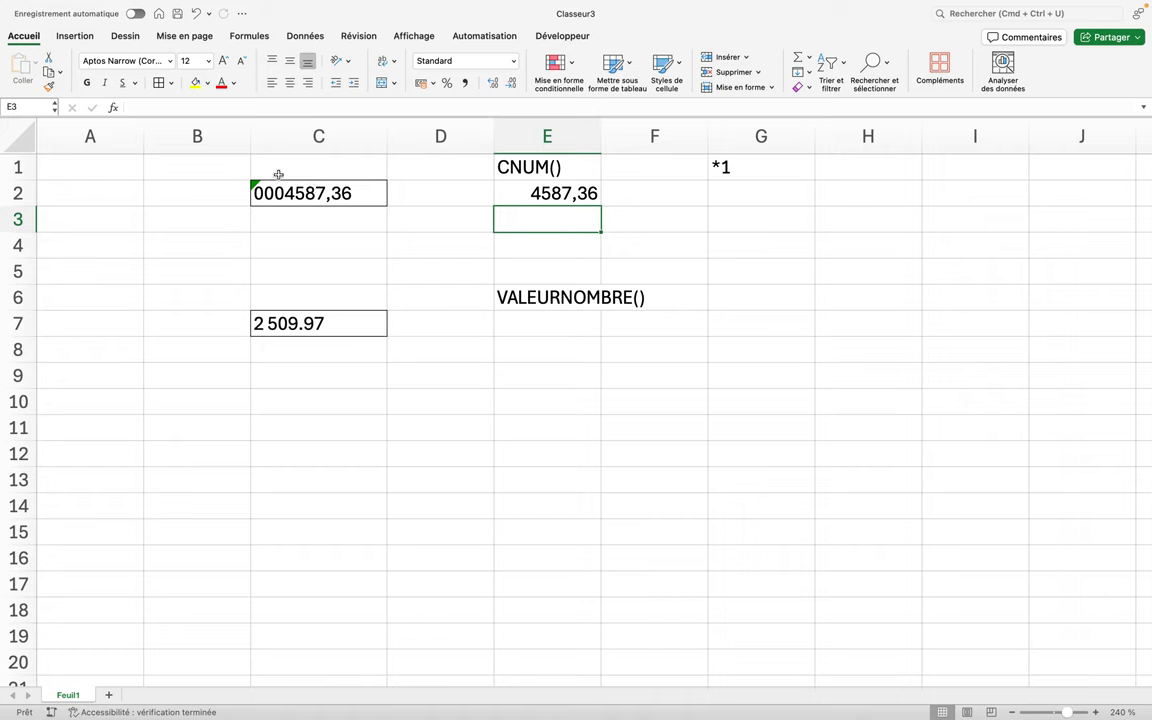
left_click(726, 191)
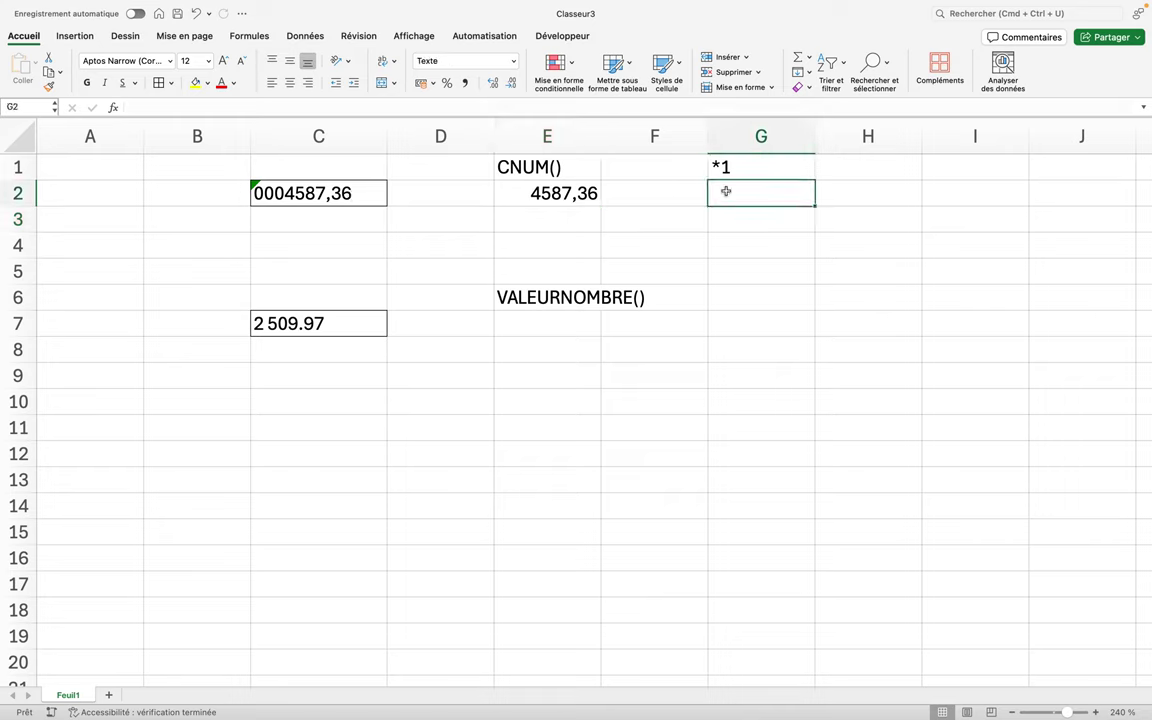
type("=")
left_click(325, 200)
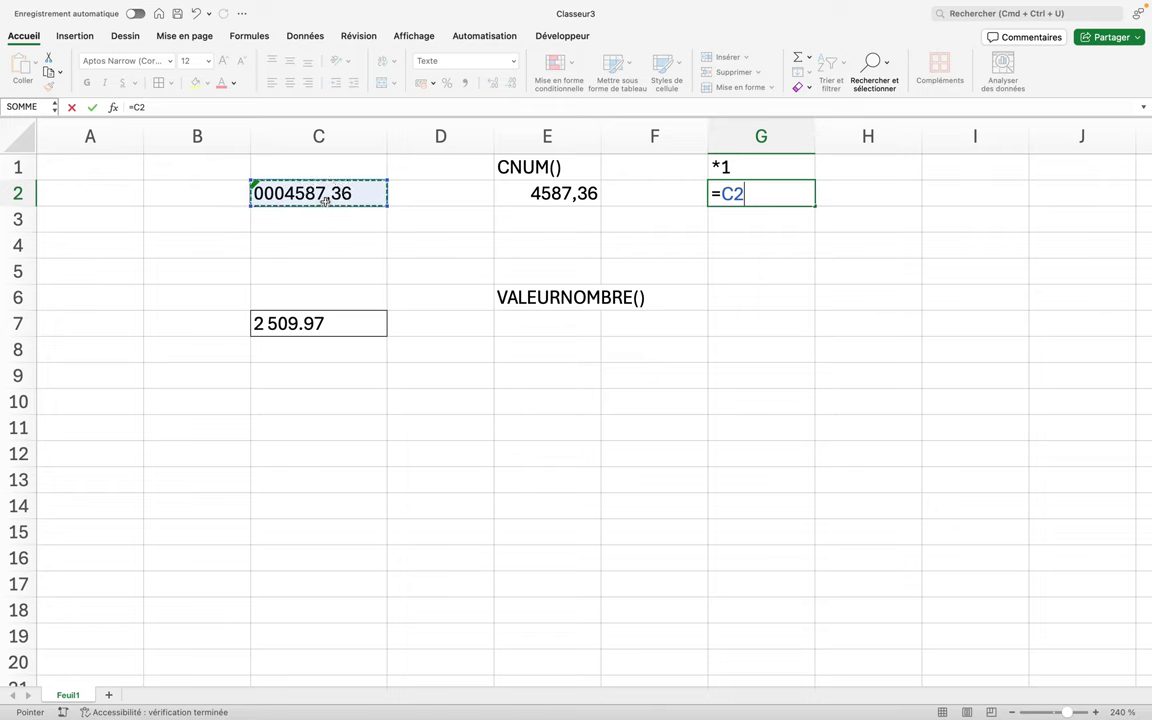
type("*1")
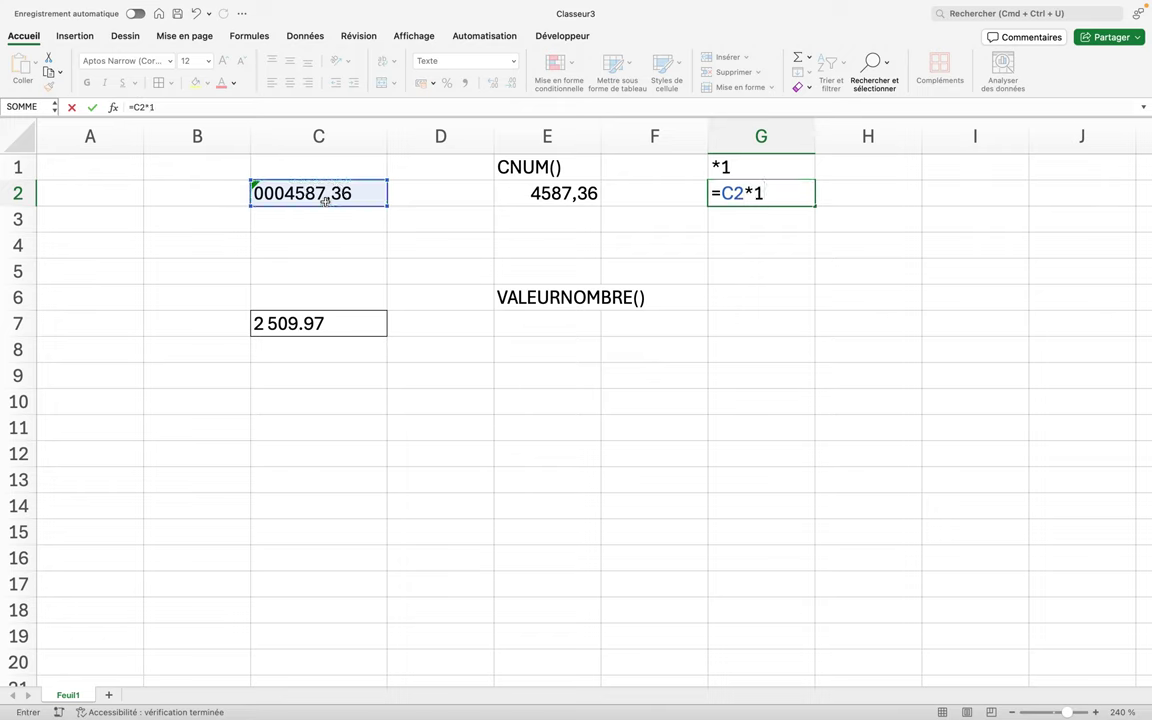
key("Return")
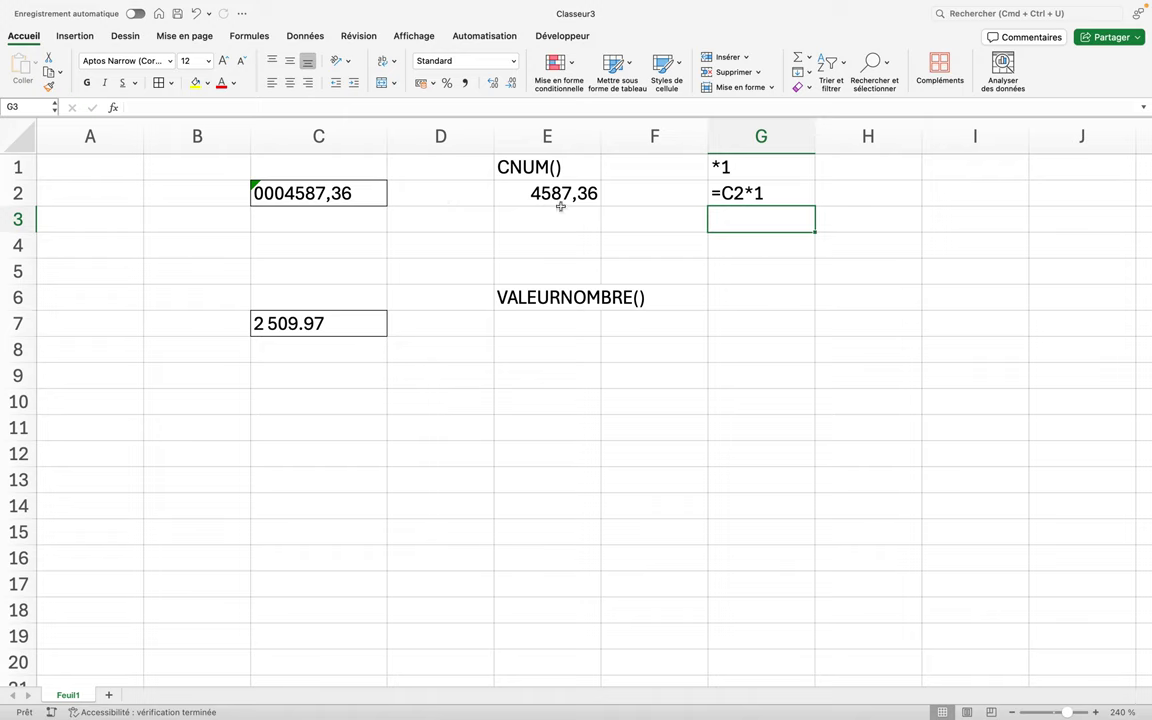
left_click(737, 198)
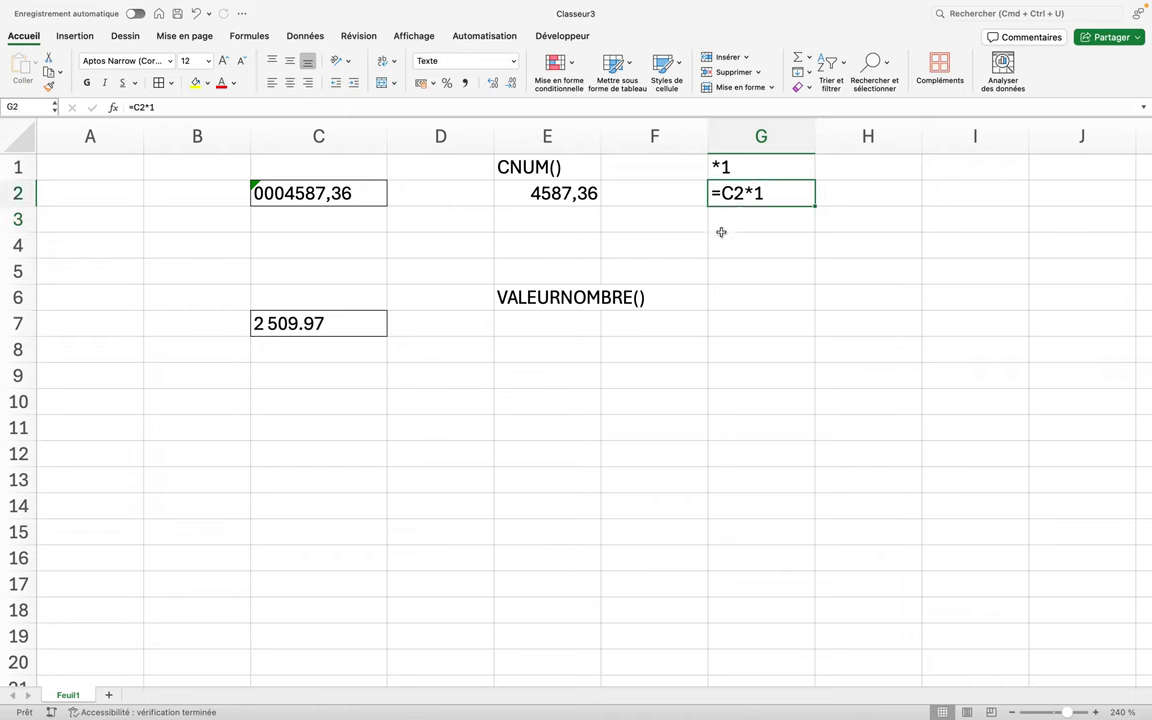
key("Delete")
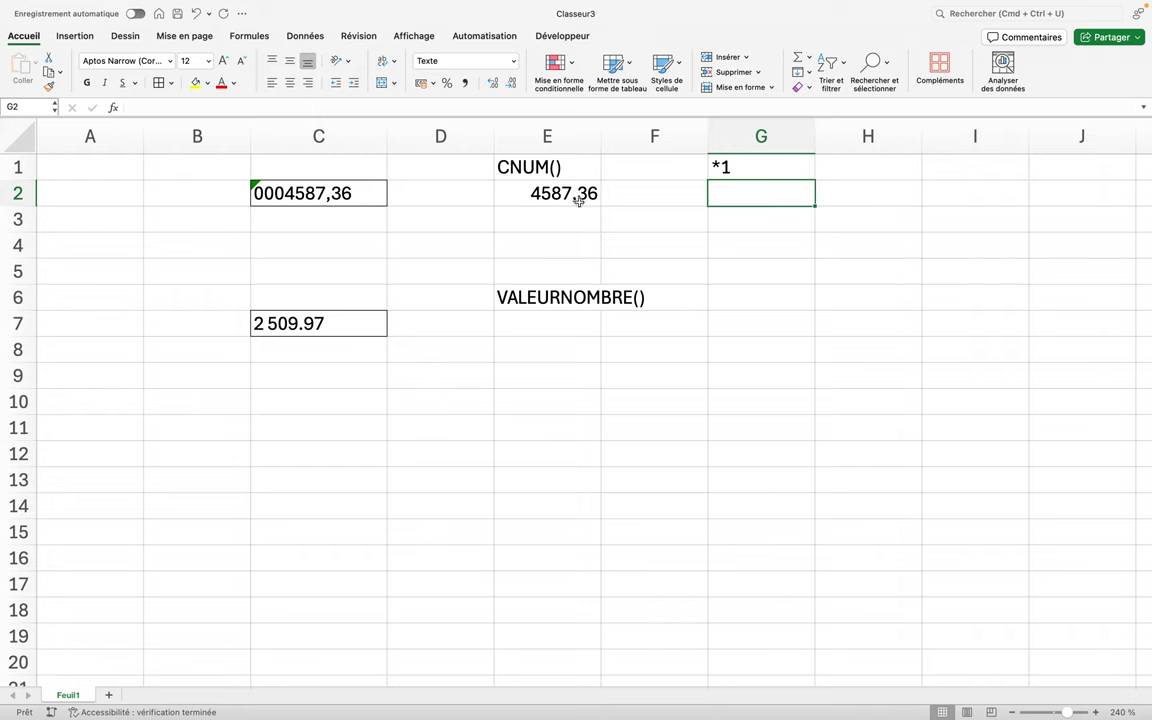
left_click(507, 224)
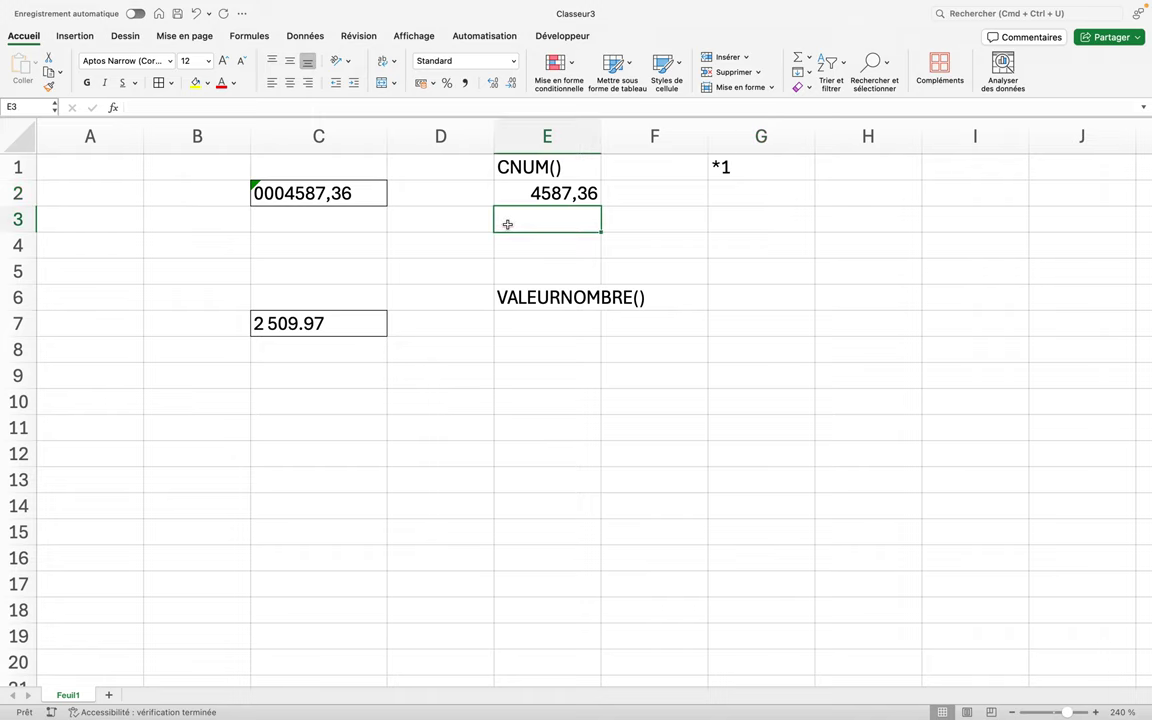
- Enter =C2*1 in E3 so it shows 4587,36
type("=")
left_click(358, 193)
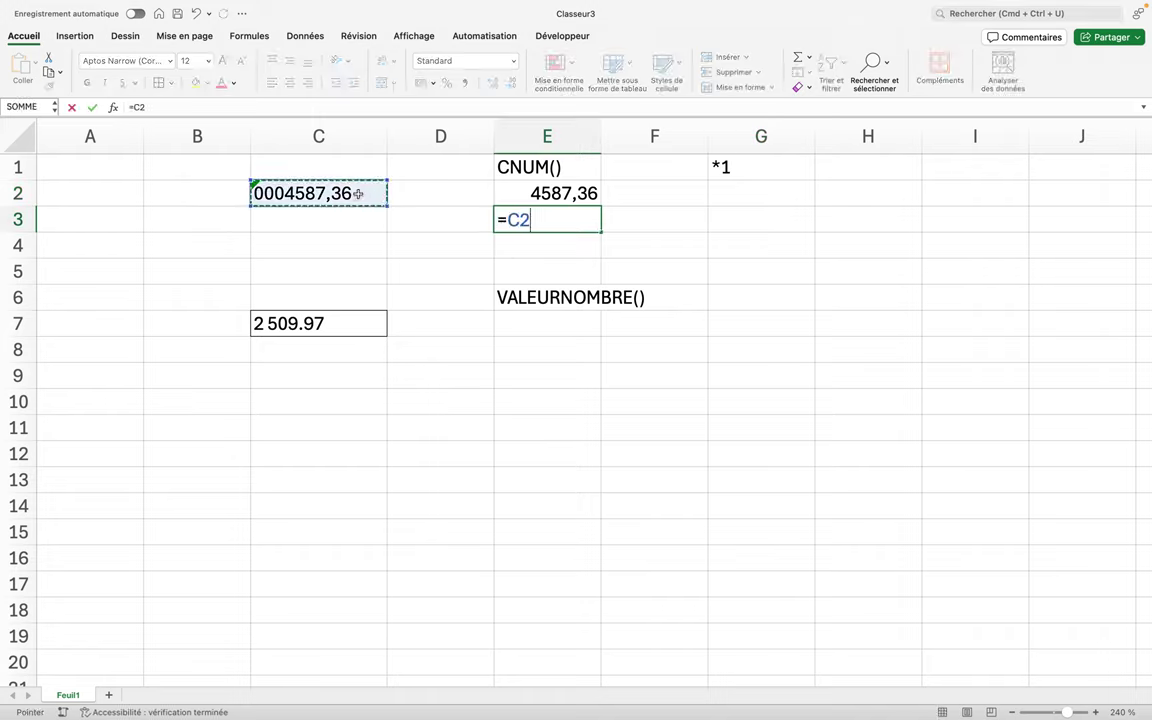
type("*")
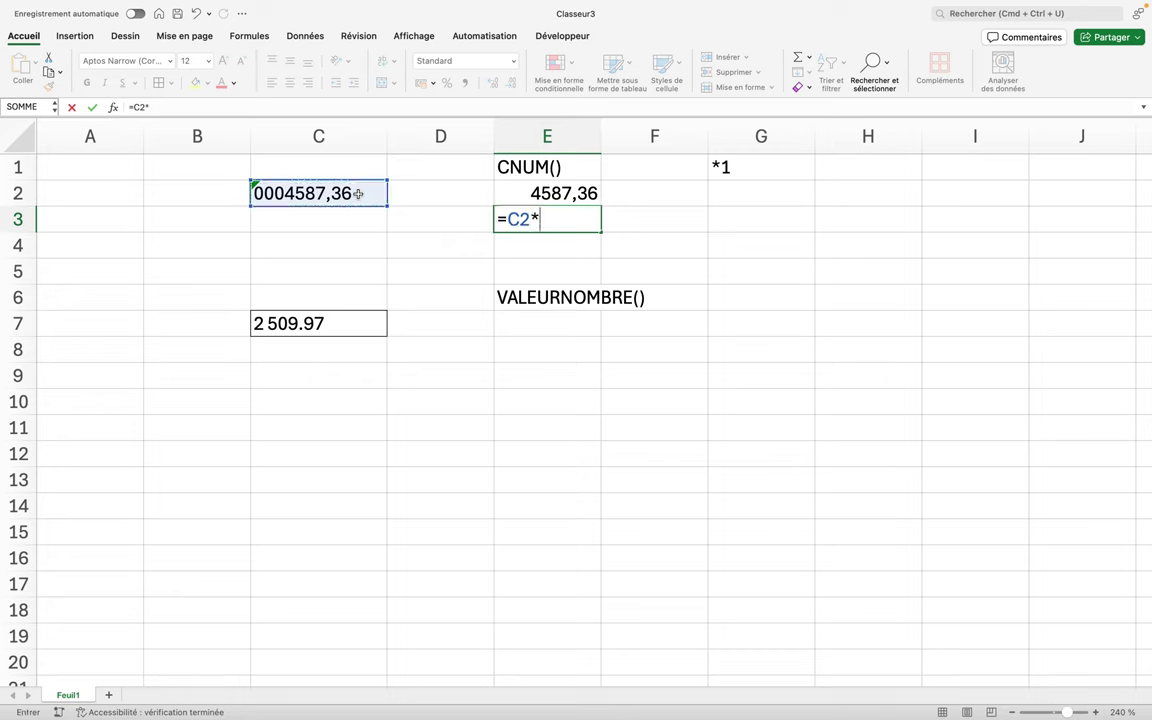
type("1")
key("Return")
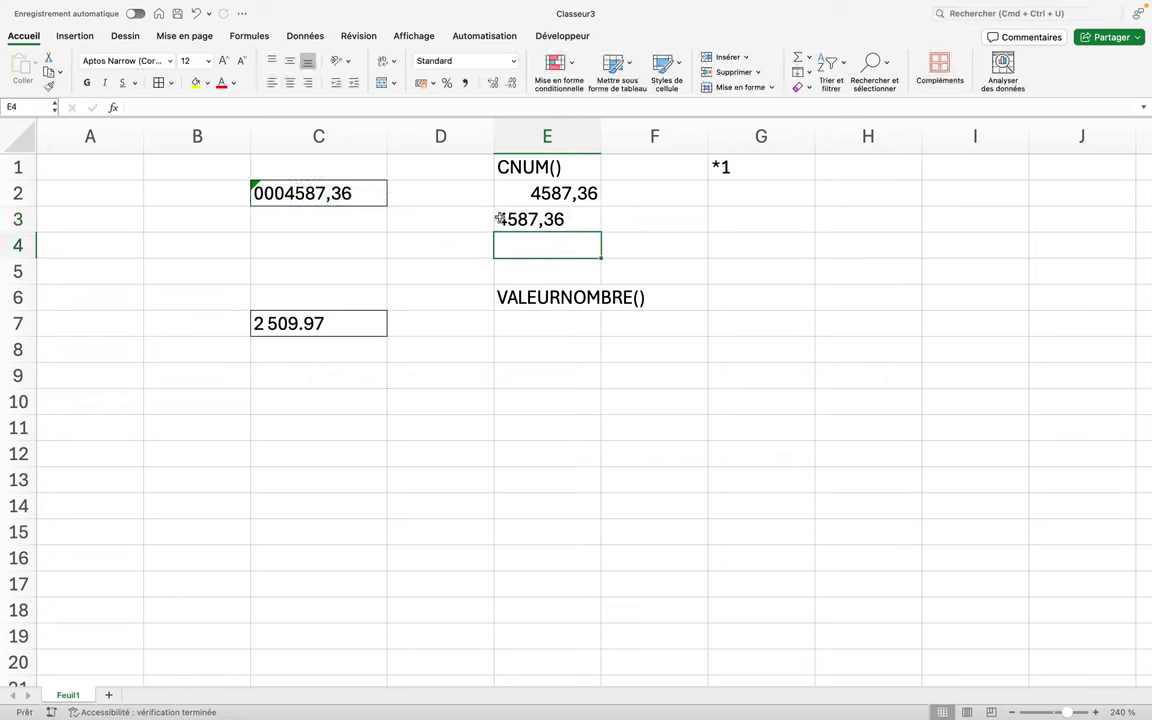
left_click(508, 219)
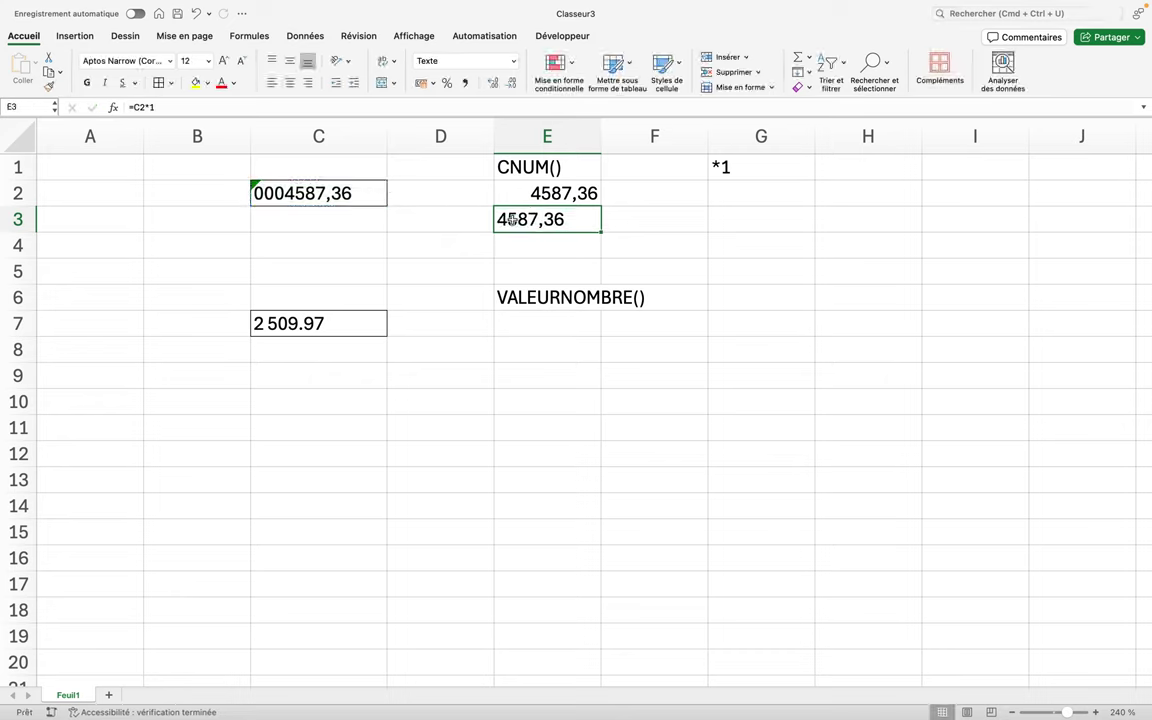
- Enter =E3+1 in F3, returning 4588,36 to confirm E3 is numeric
left_click(633, 218)
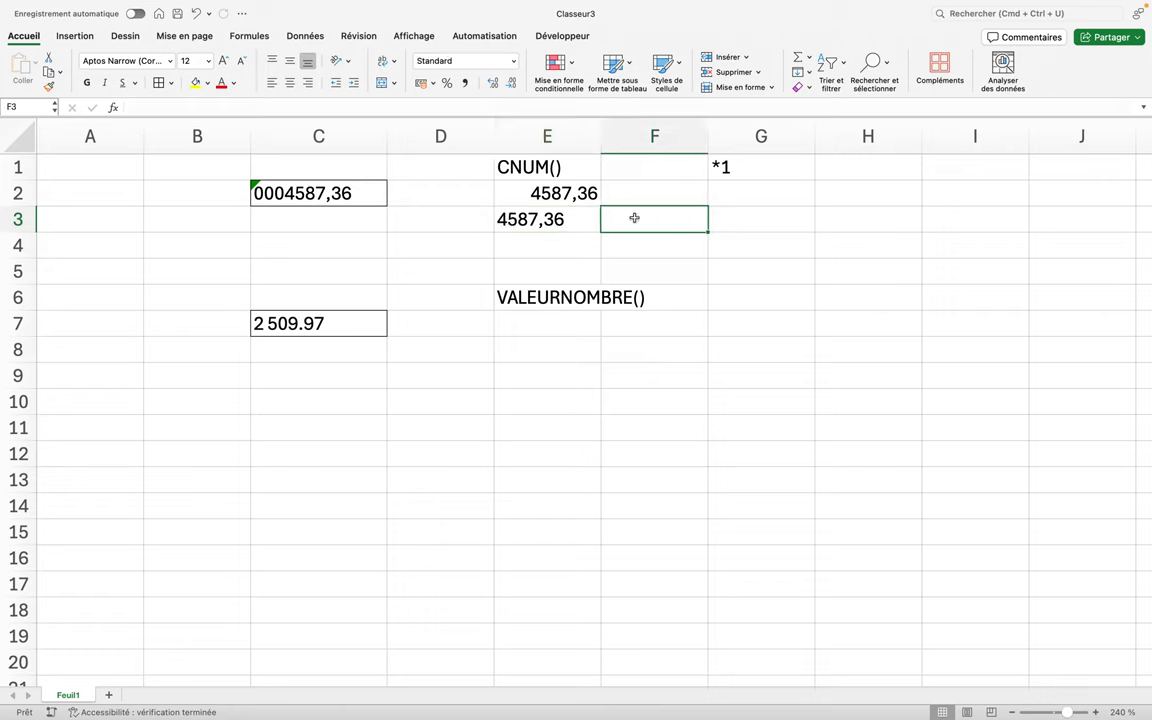
type("=")
left_click(522, 219)
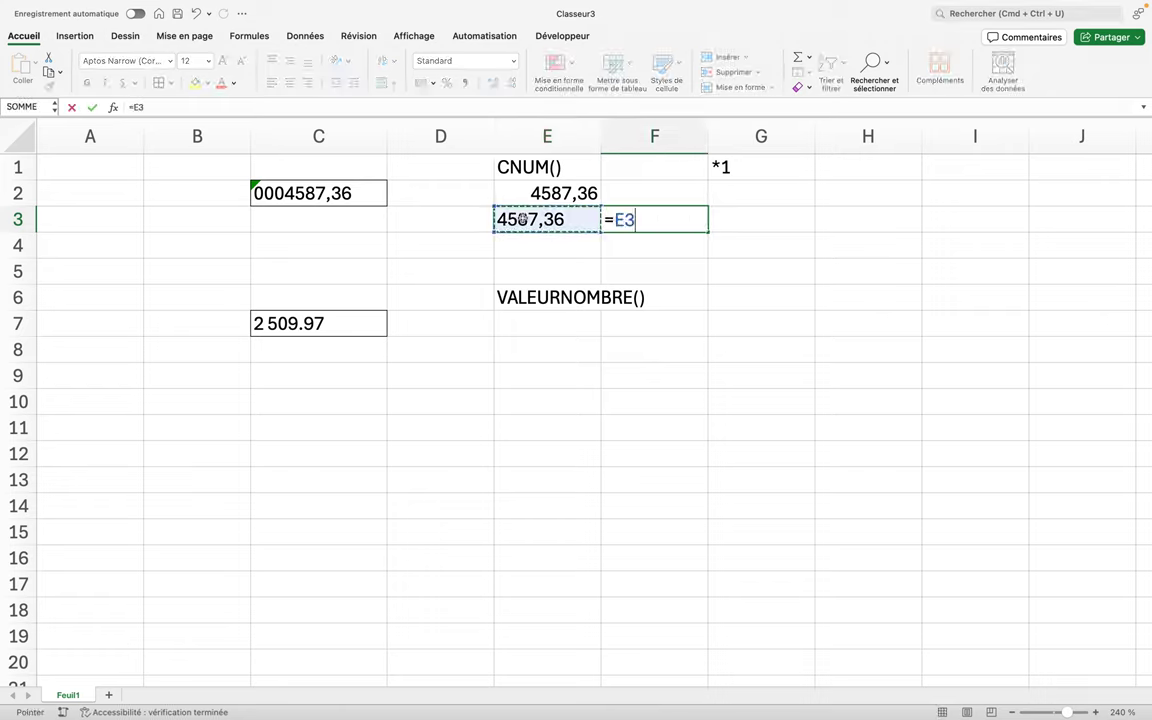
type("+1")
key("Return")
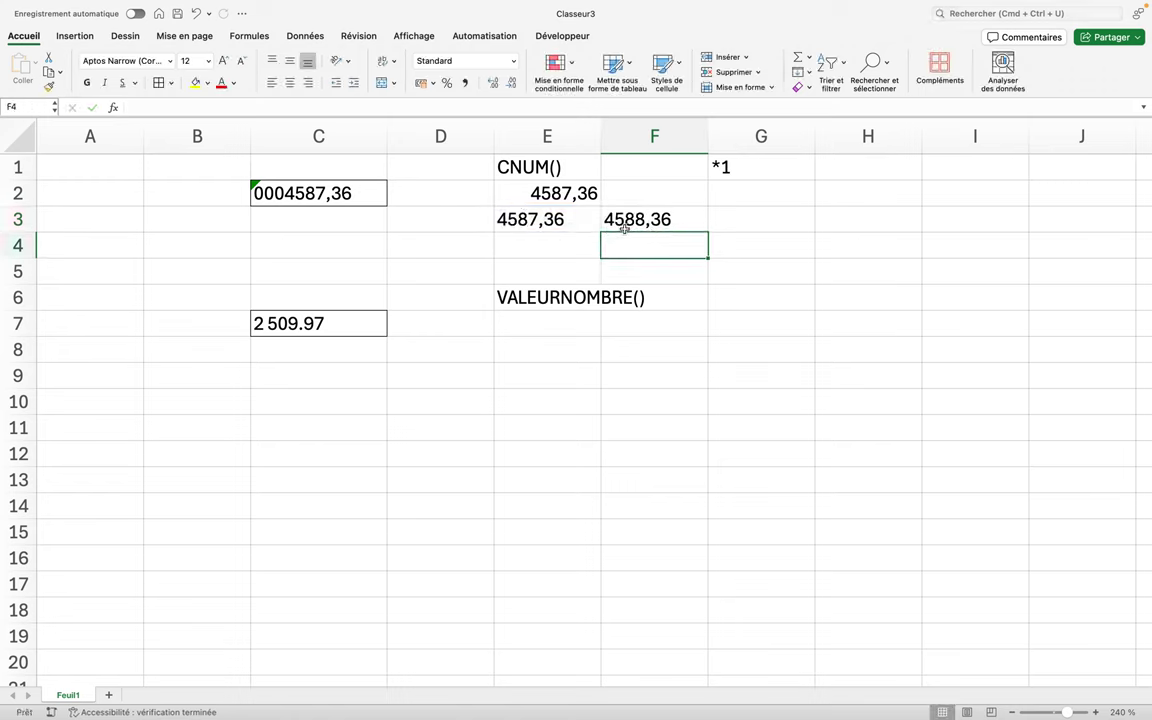
left_click(515, 215)
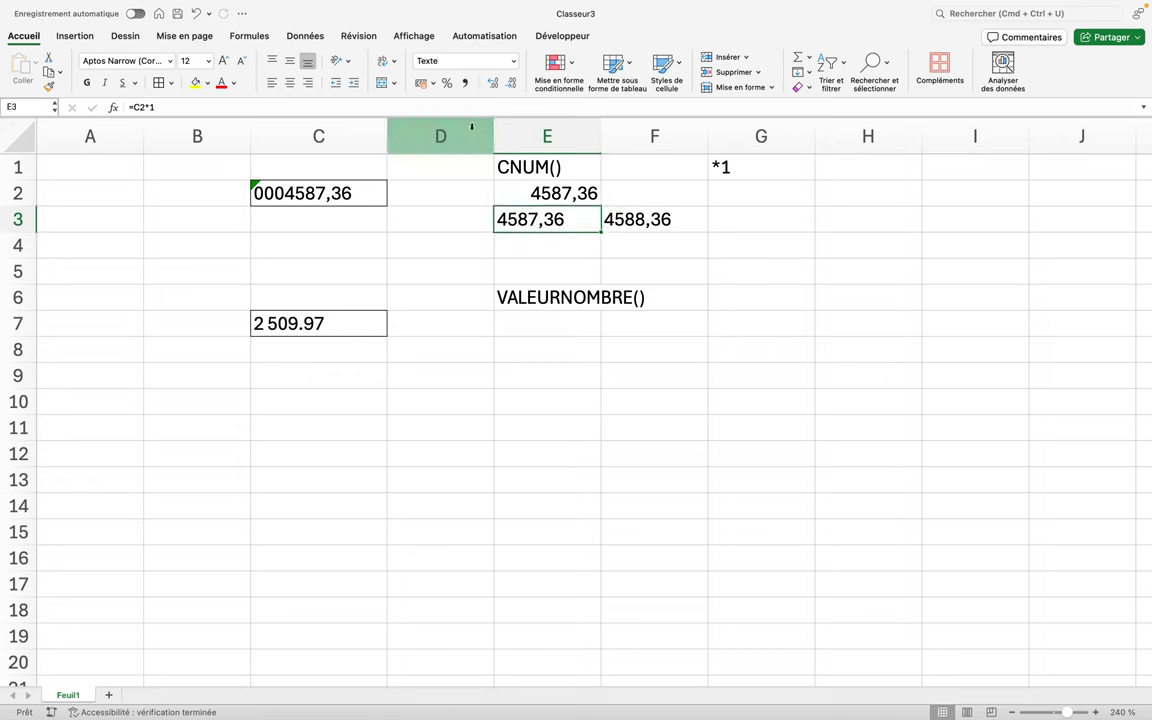
- Apply the Nombre number format to E3, and change C2 from Texte to Nombre
left_click(513, 61)
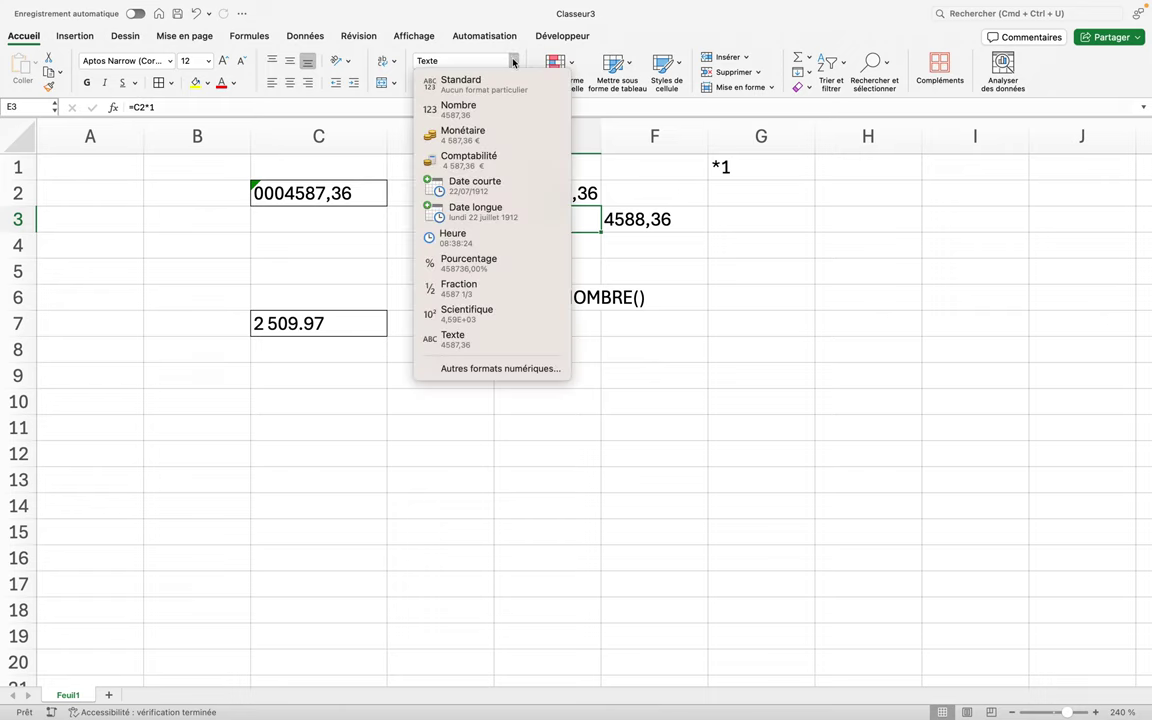
left_click(507, 108)
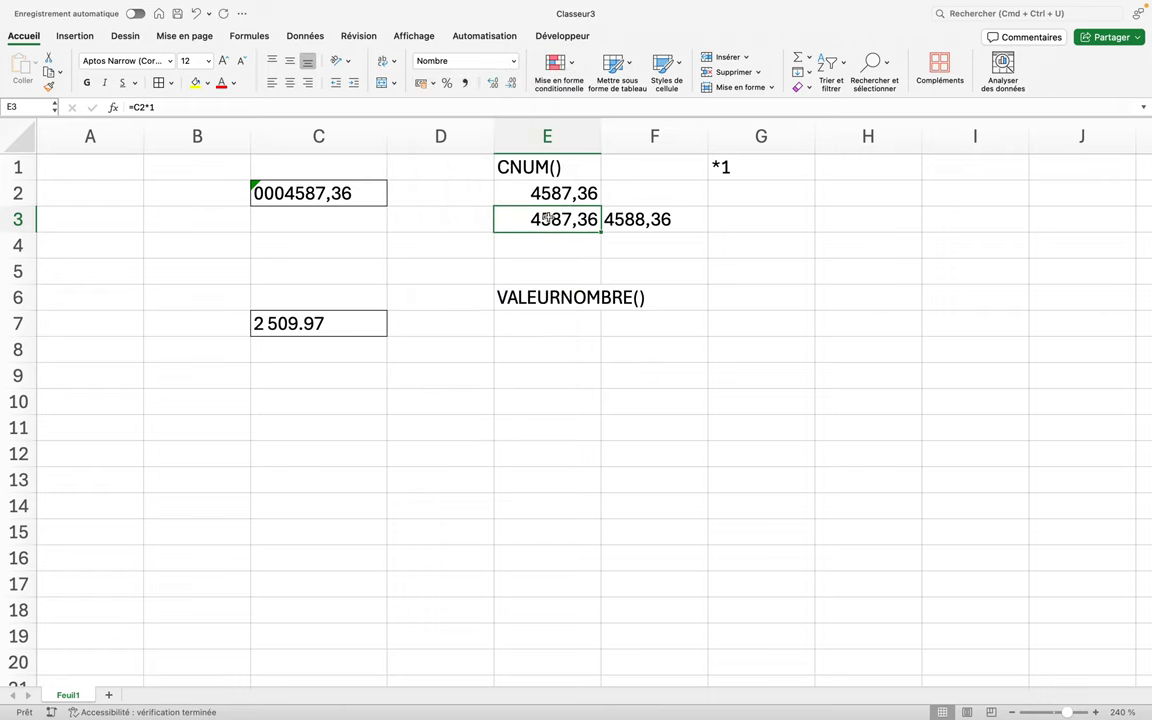
left_click(312, 186)
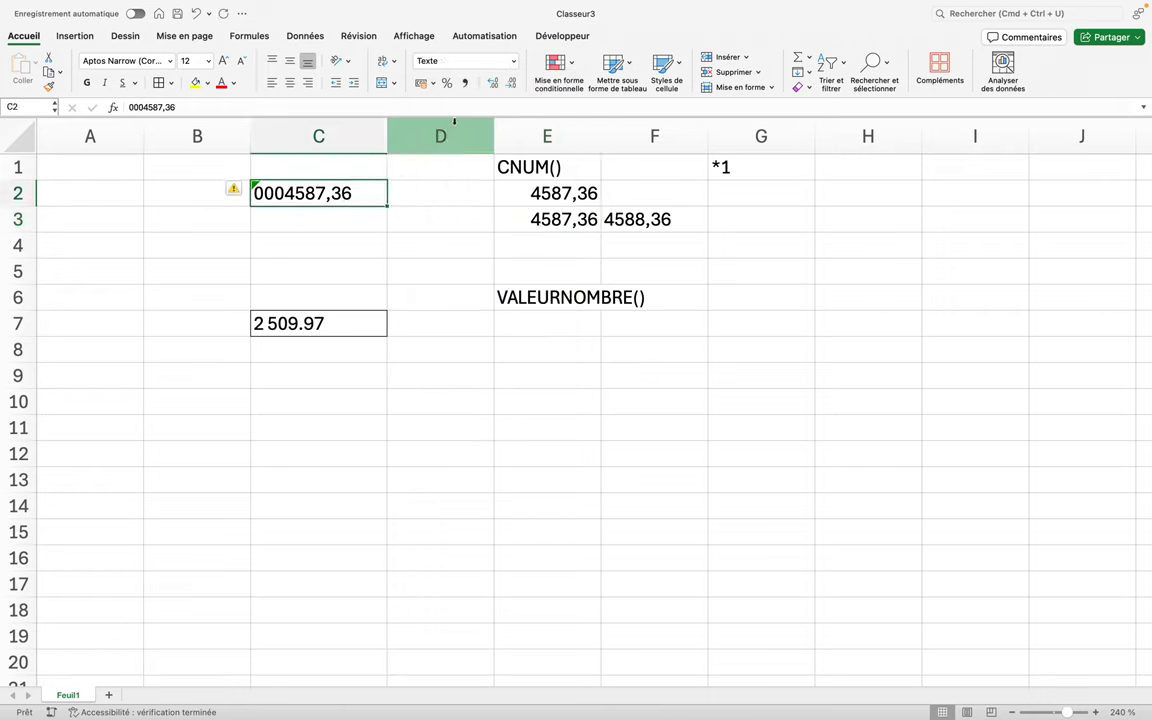
left_click(512, 61)
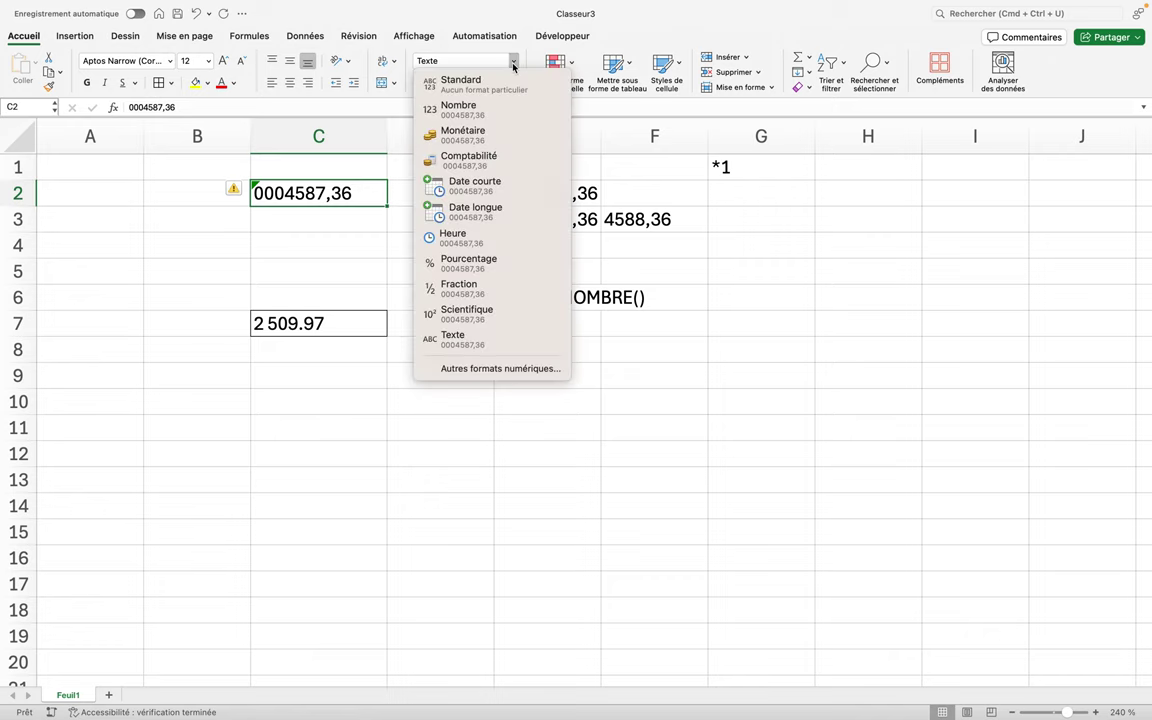
left_click(488, 108)
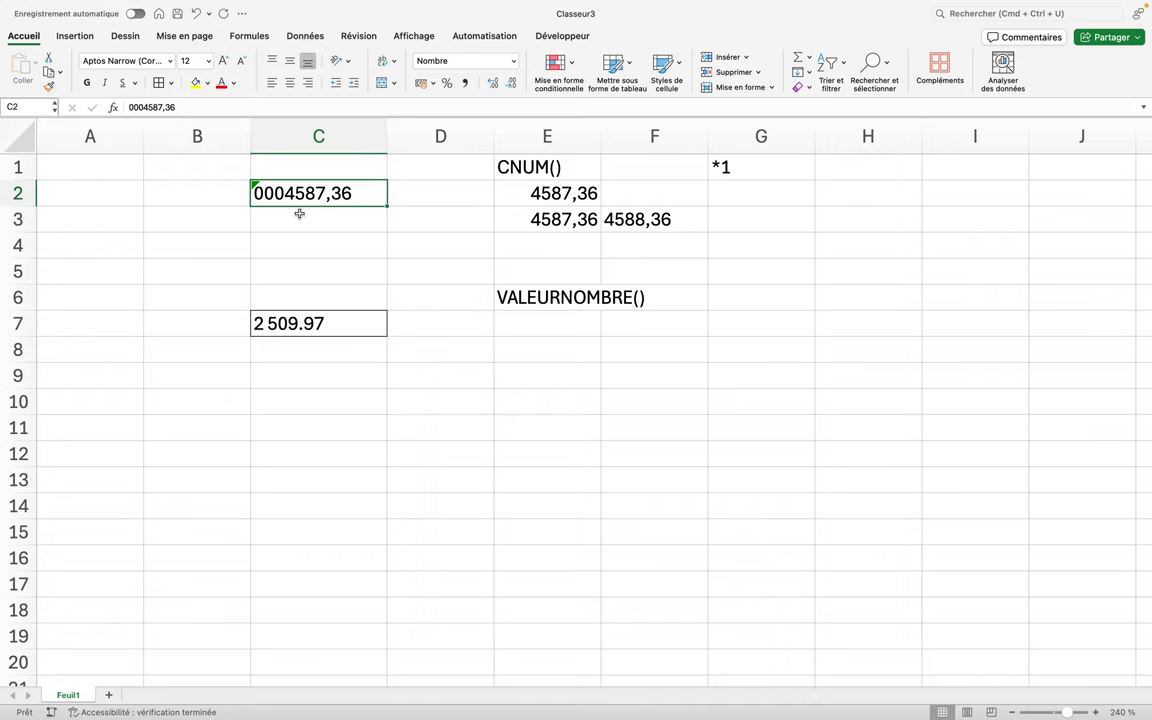
- Enter =CNUM(C7) in E7 to convert 2 509.97, which returns #VALEUR!
left_click(502, 322)
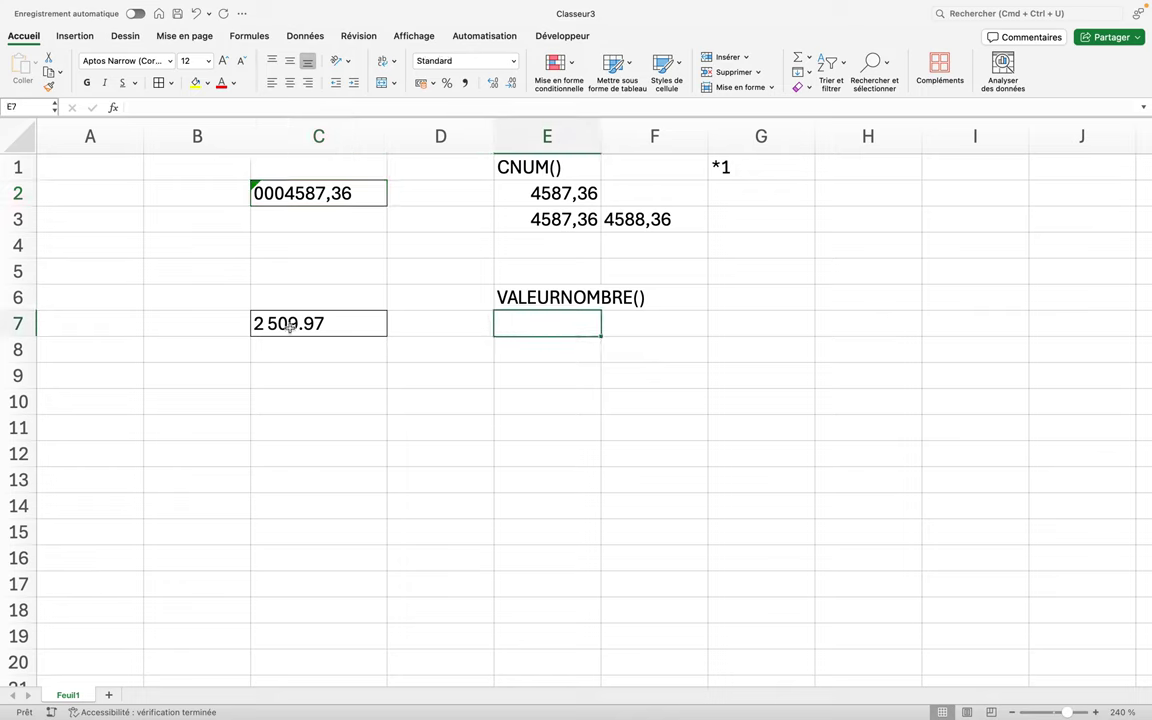
type("=")
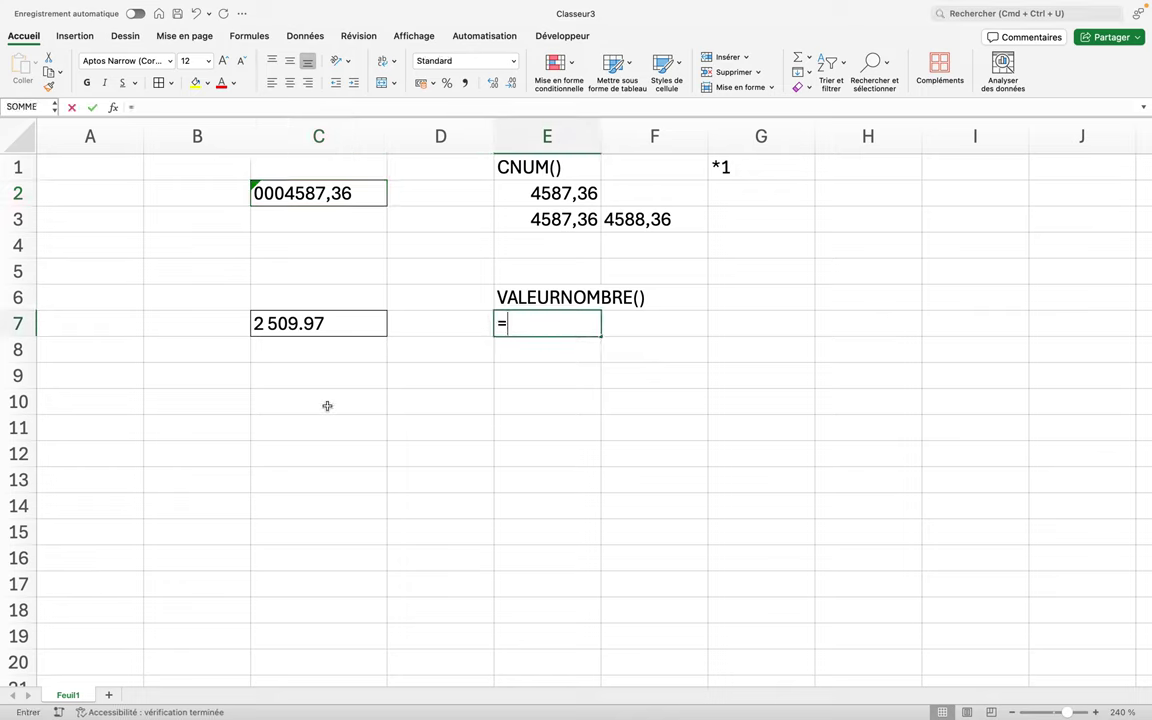
type("cnum(")
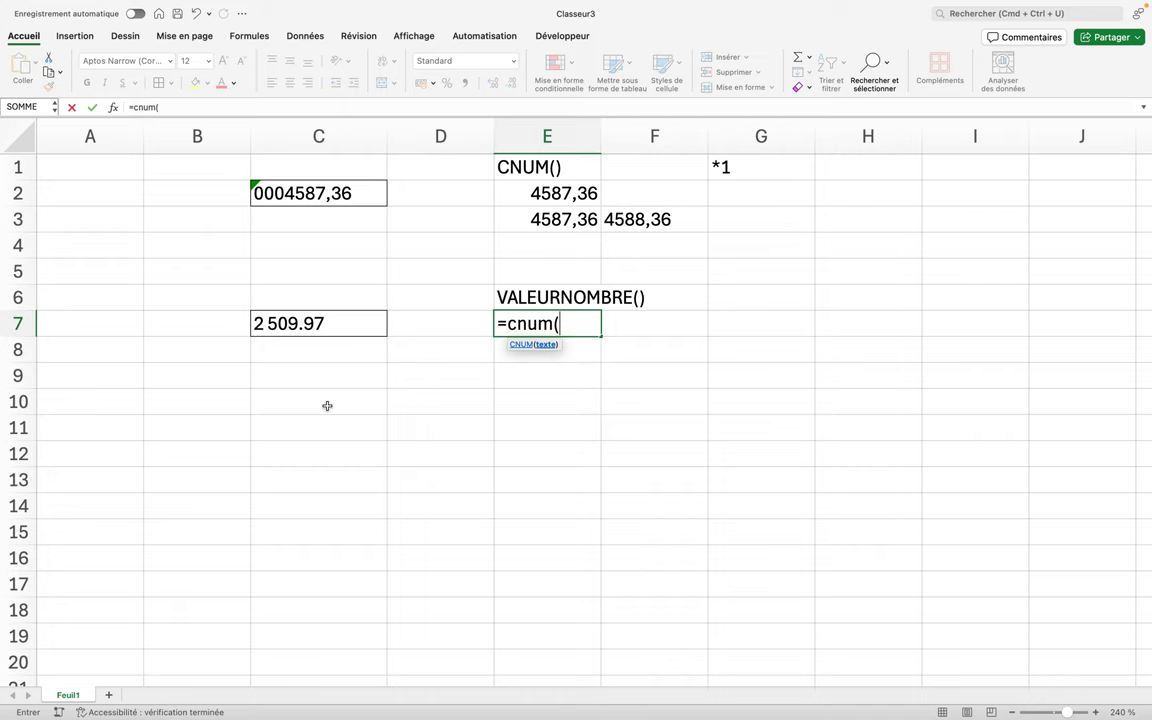
left_click(273, 333)
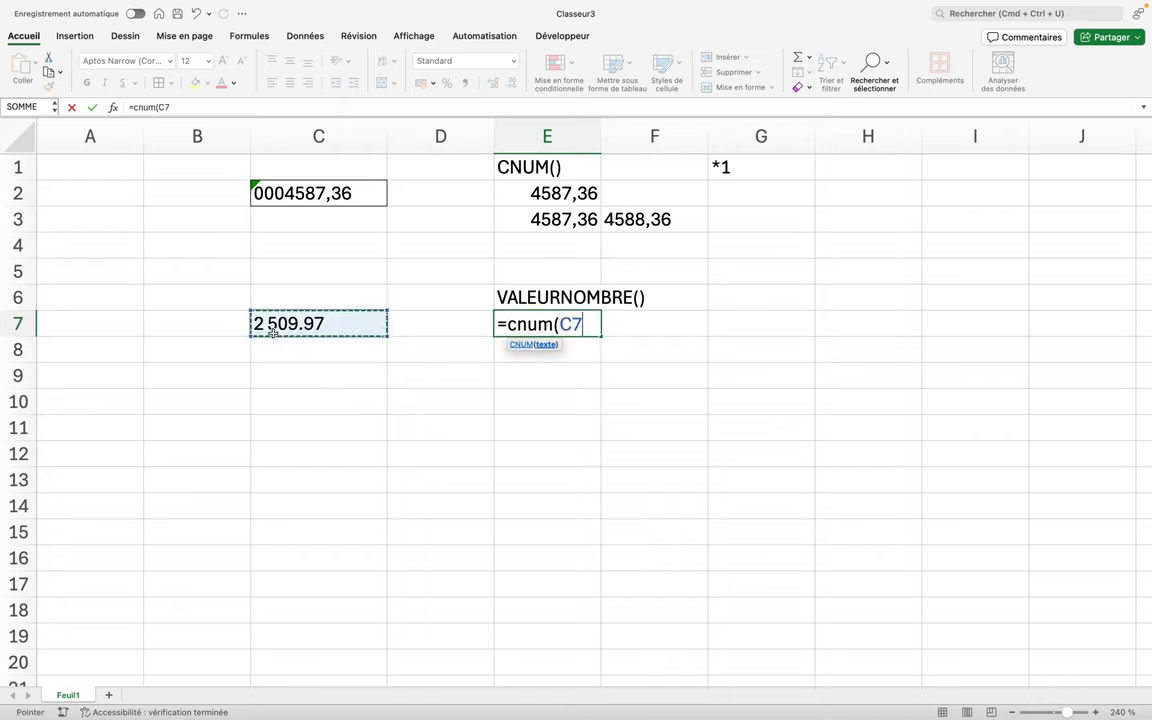
type(")")
key("Return")
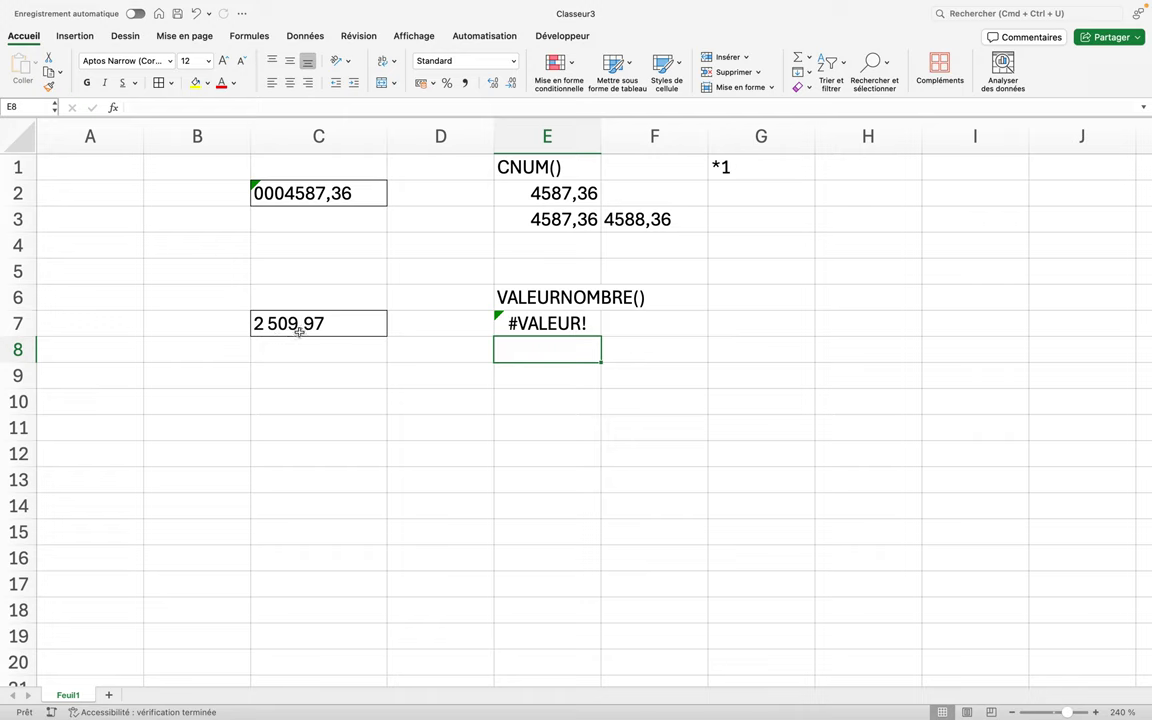
- Enter =C7*1 in E8, which also returns #VALEUR!
type("=")
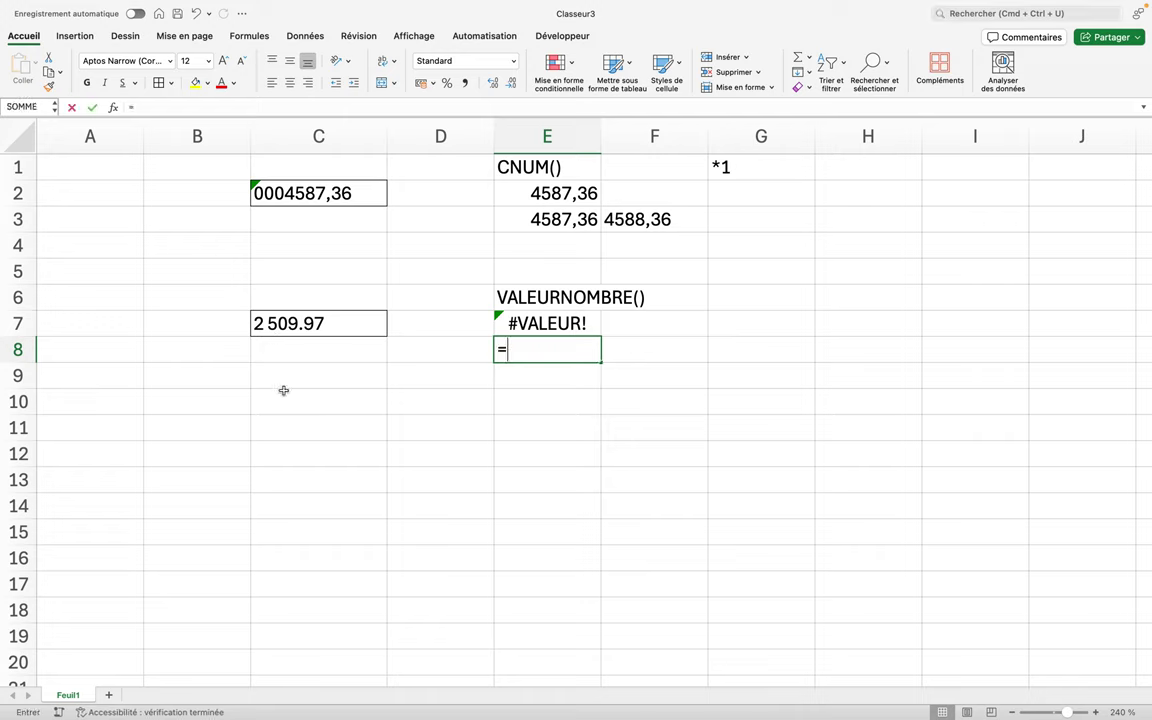
left_click(285, 324)
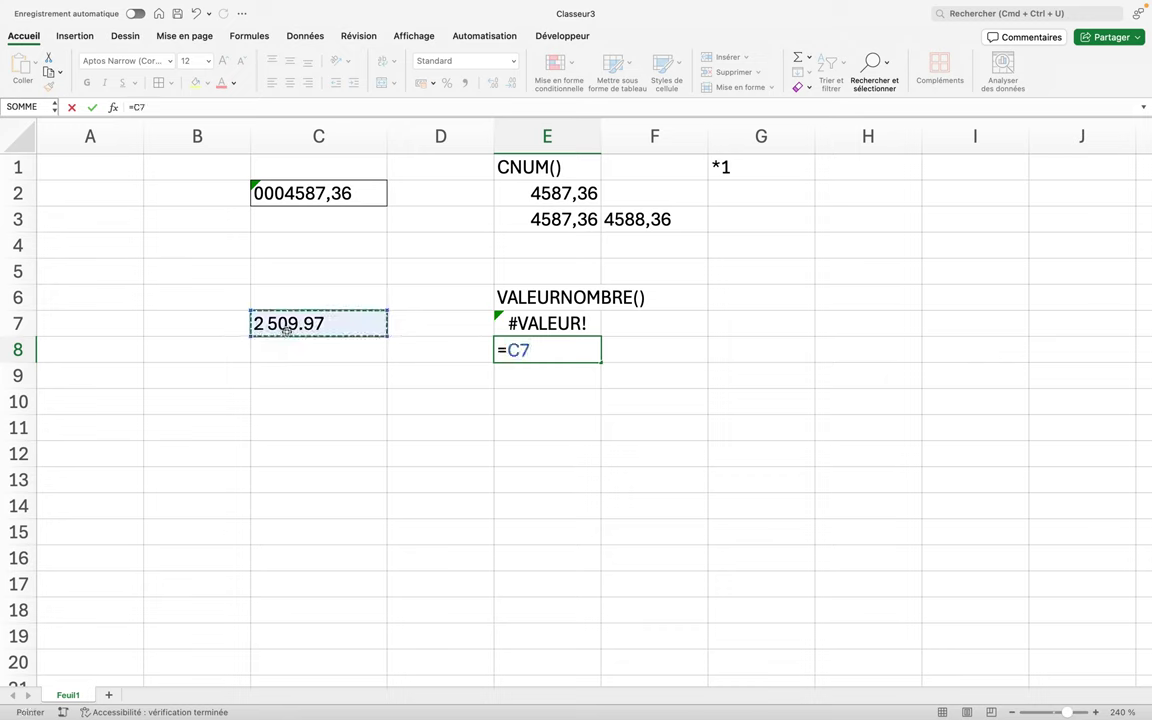
type("*1")
key("Return")
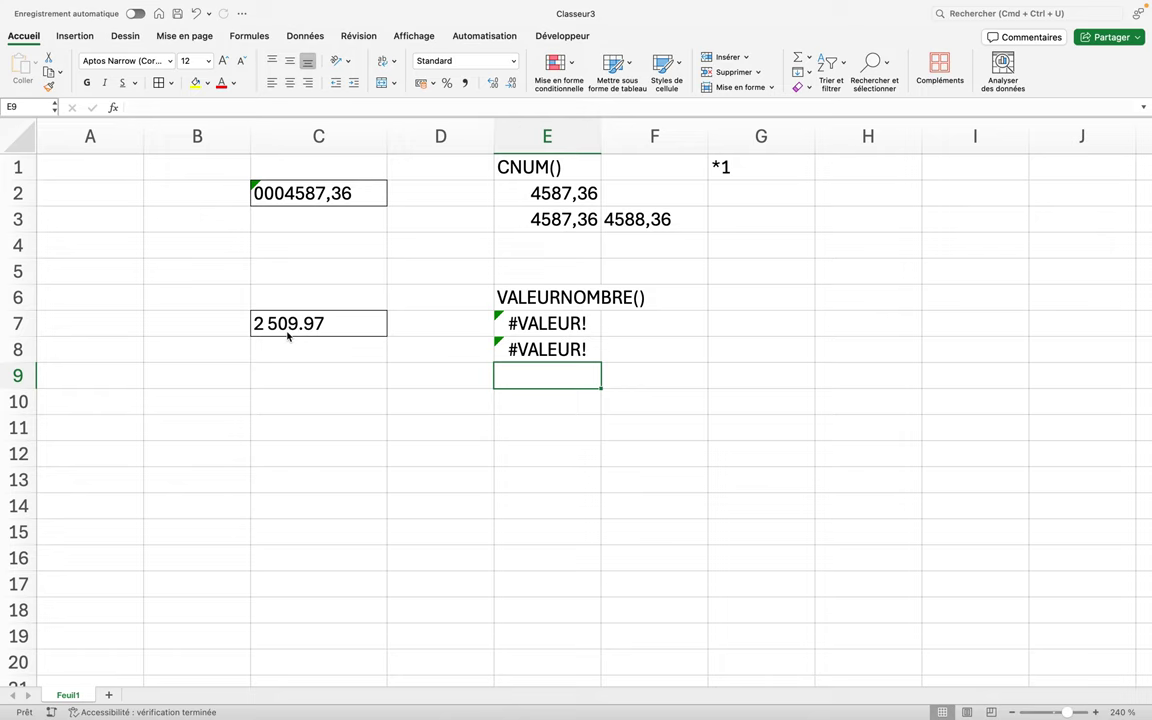
- Enter =VALEURNOMBRE(C7;".";",") in E9, which returns 2509,97
type("=")
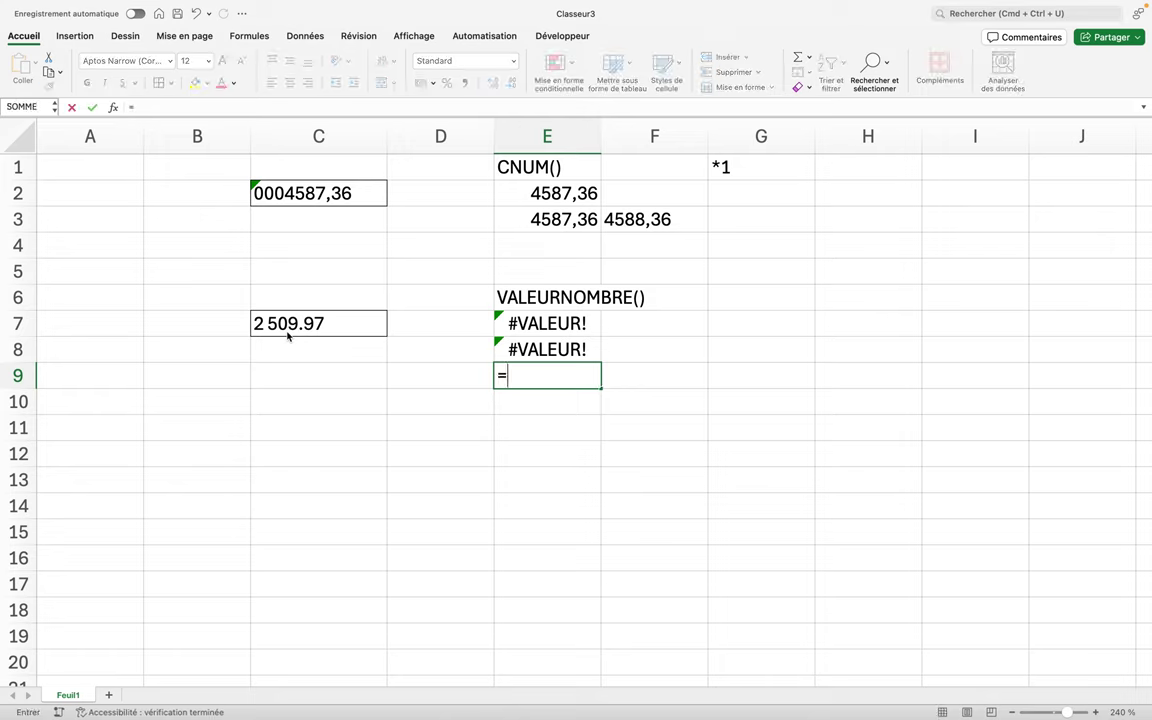
type("va")
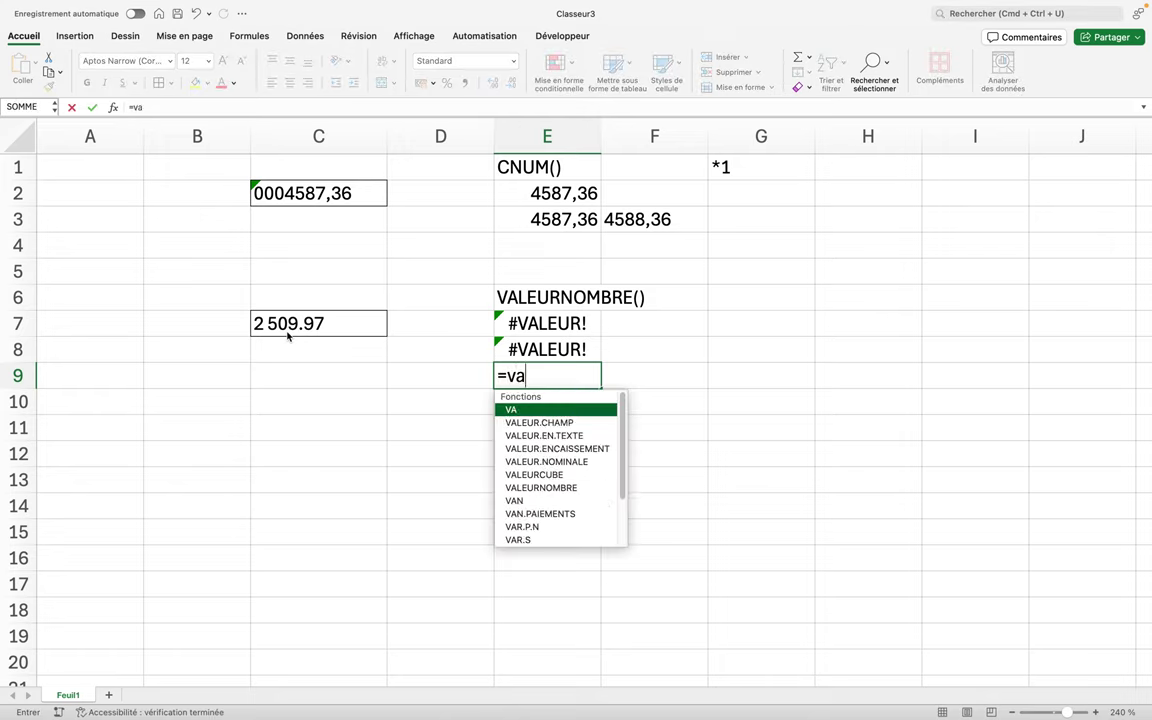
type("leurnom")
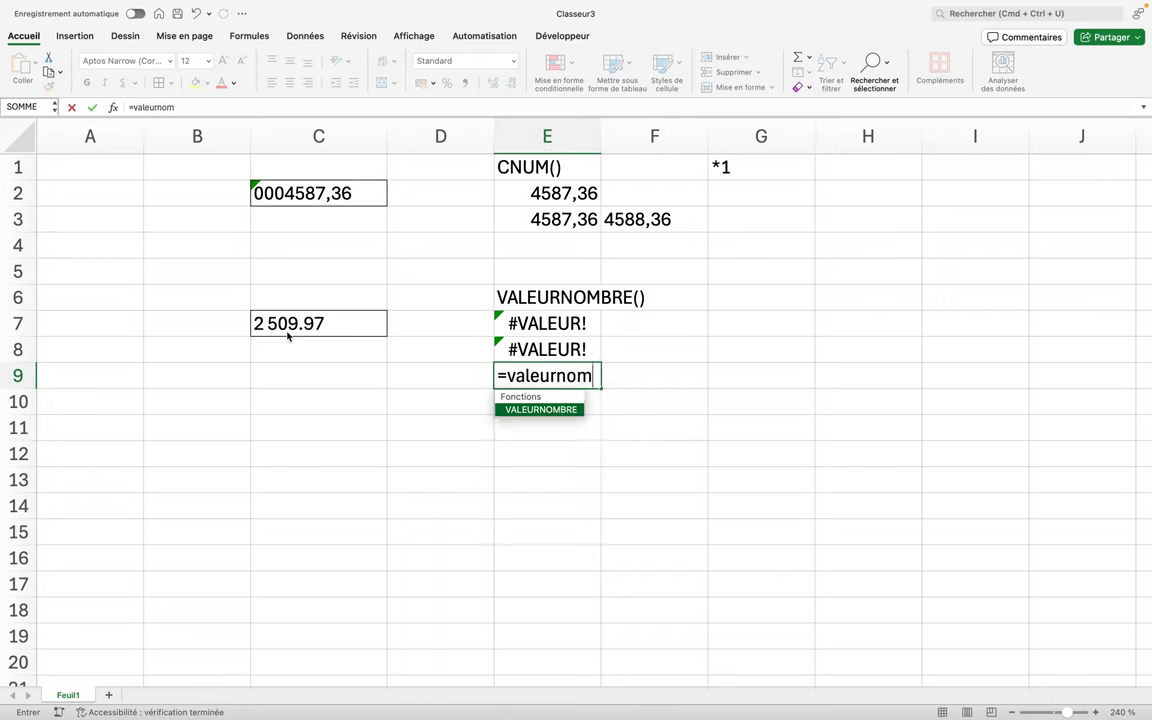
type("(")
key("BackSpace")
type("bre(")
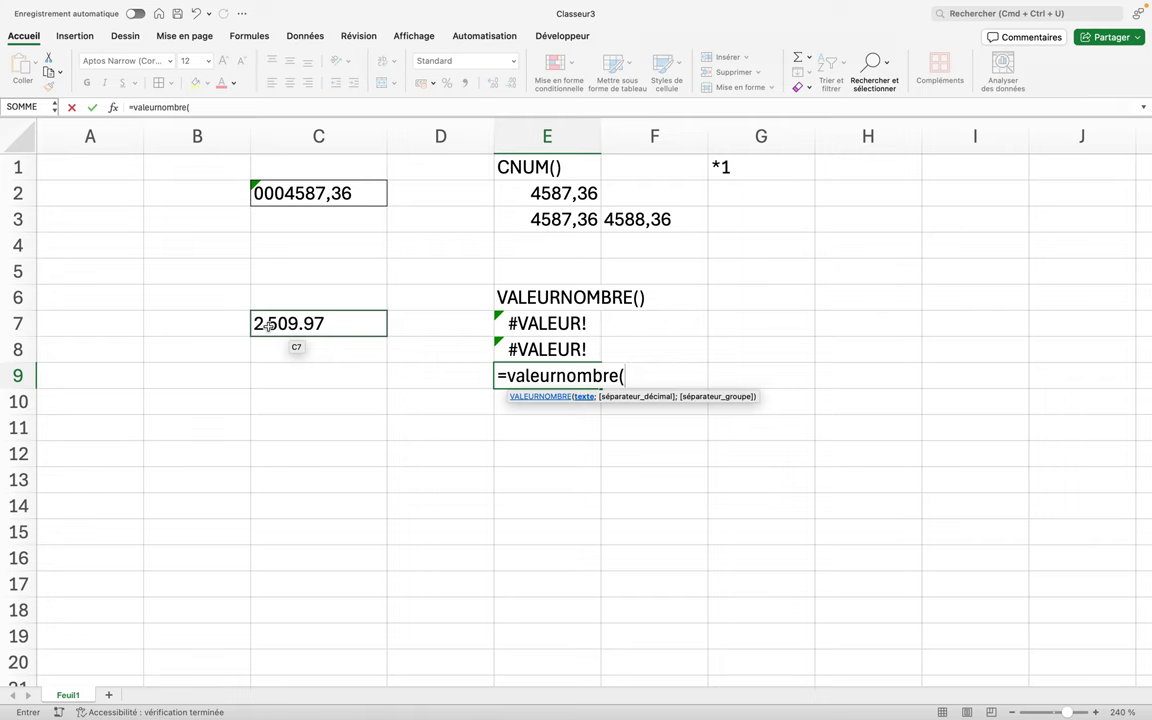
left_click(268, 326)
type(";\"")
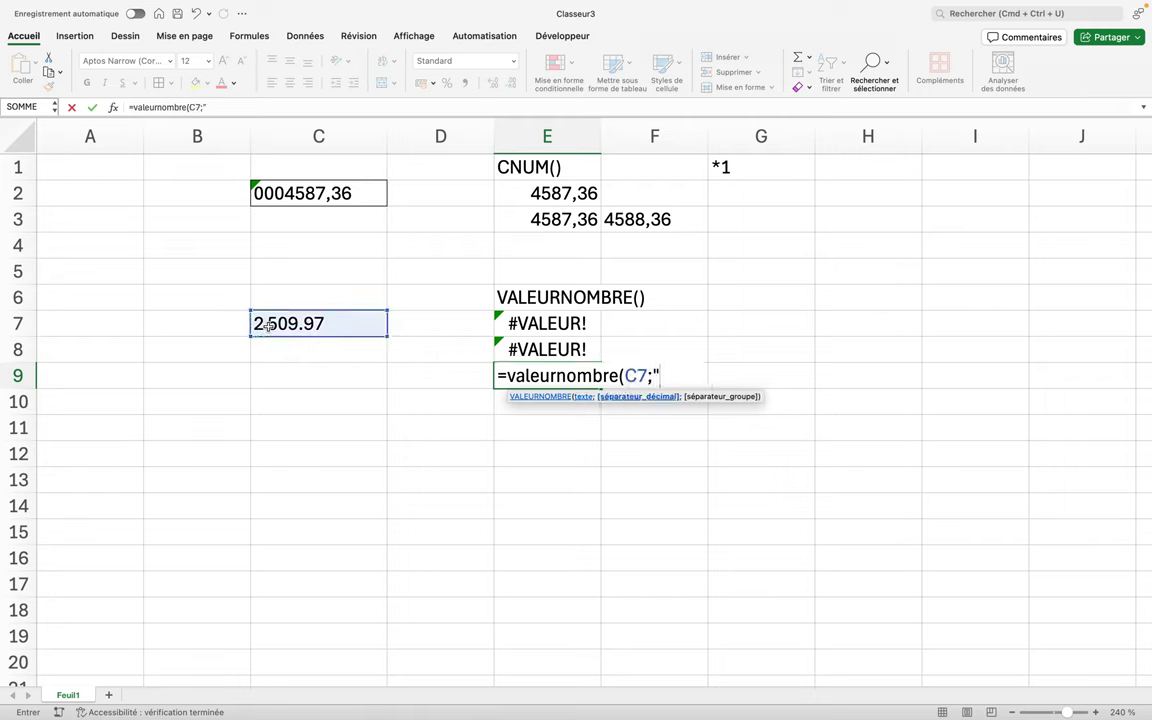
type(".\"")
type(";")
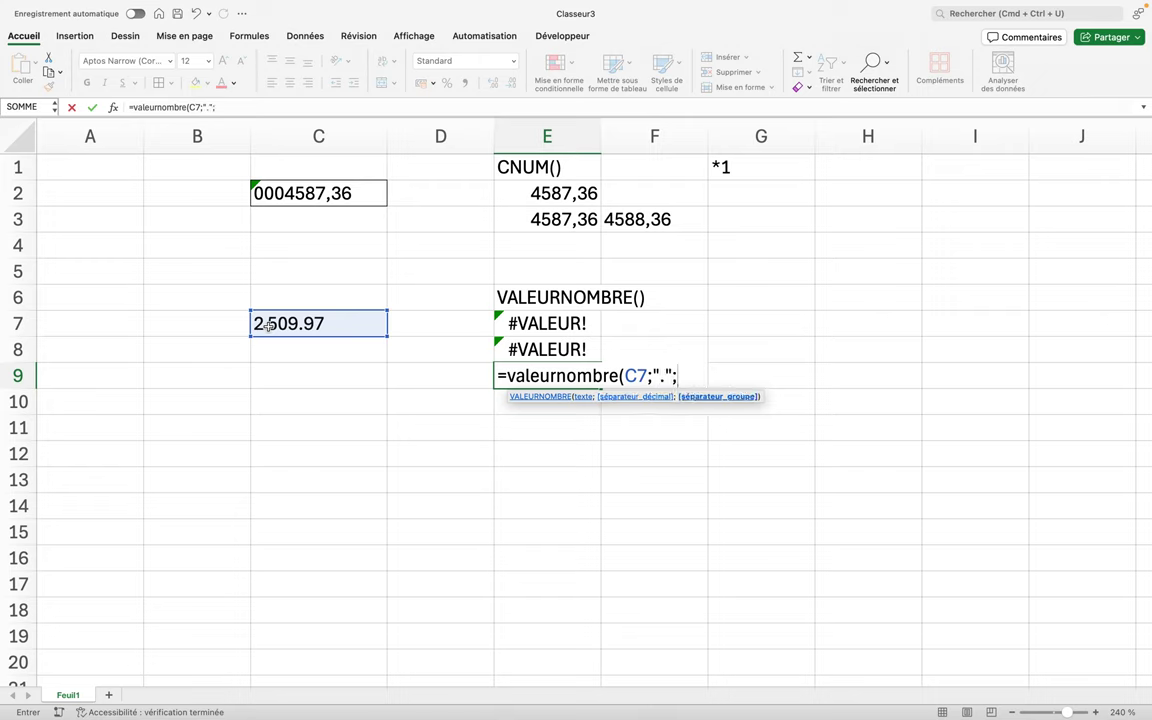
type(",")
type("\"")
type(")")
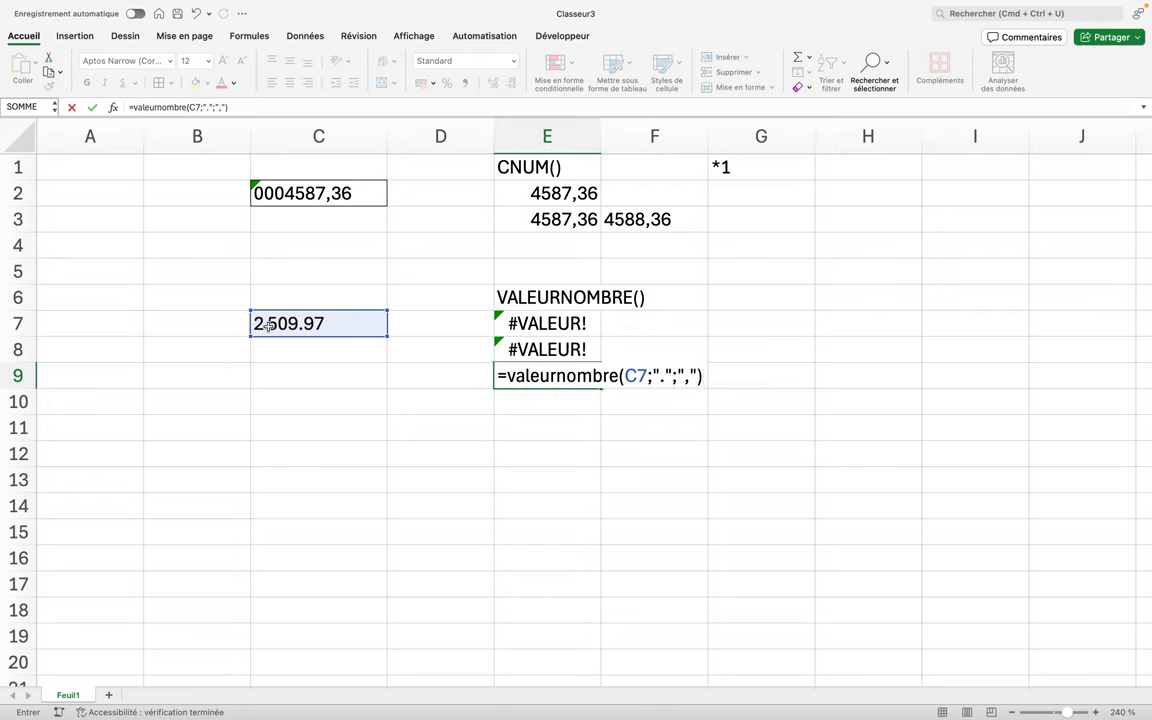
key("Return")
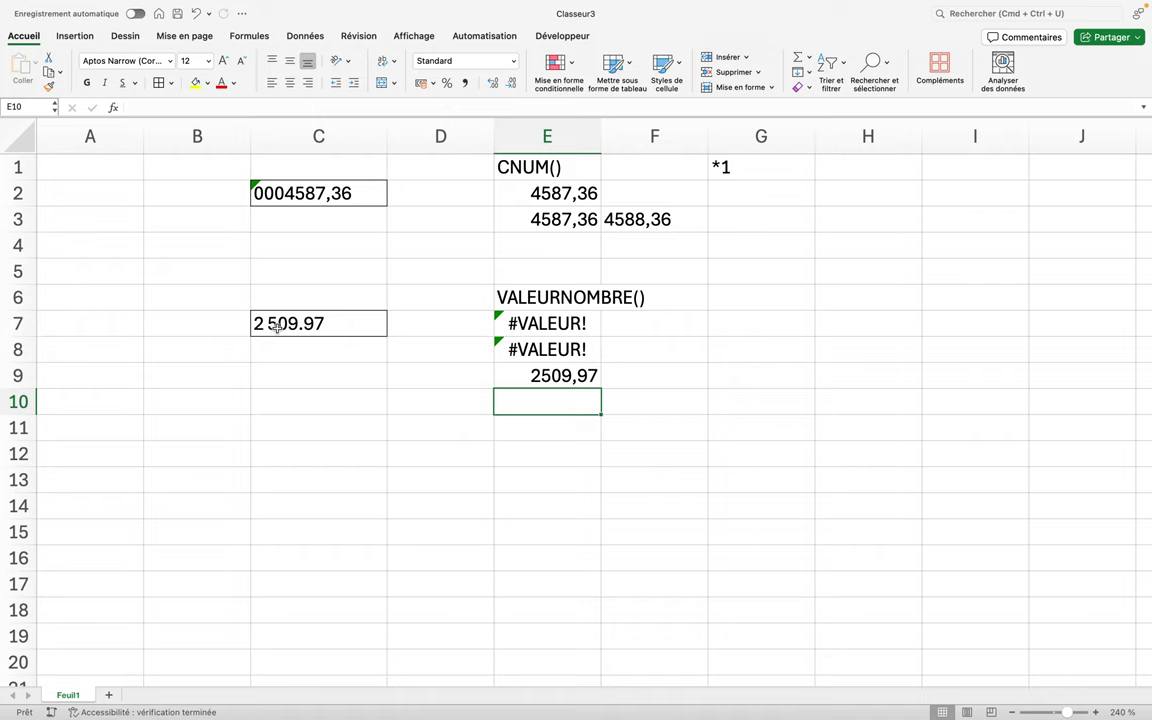
mouse_move(328, 6)
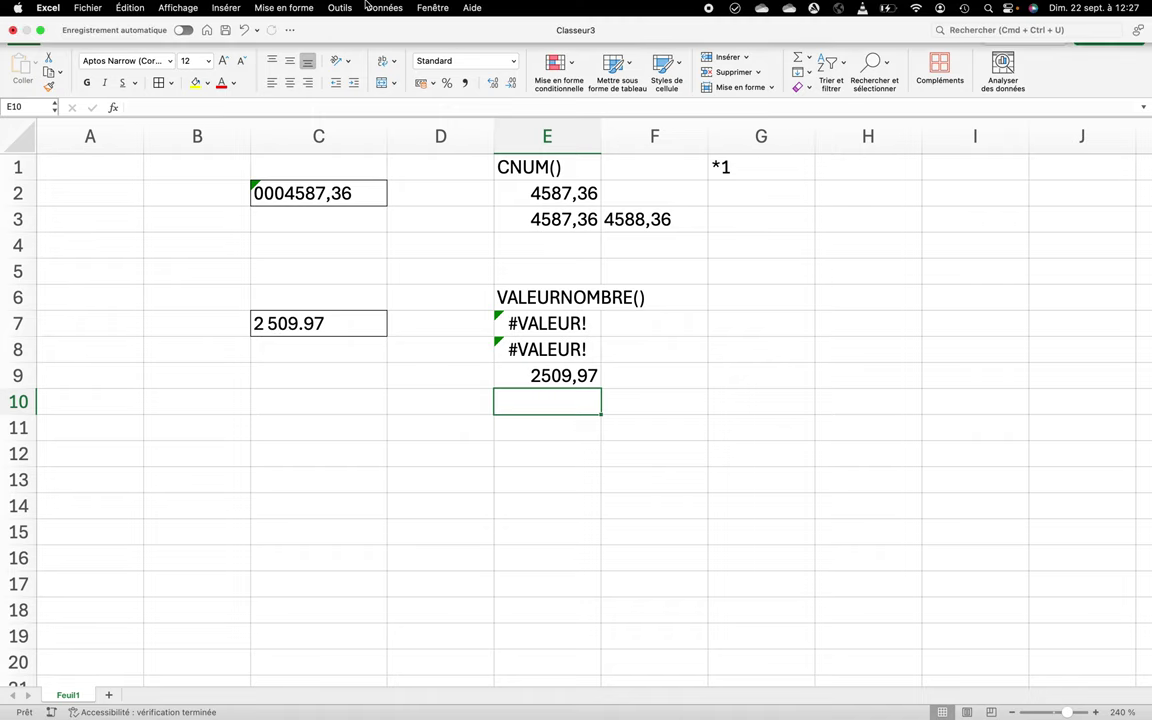